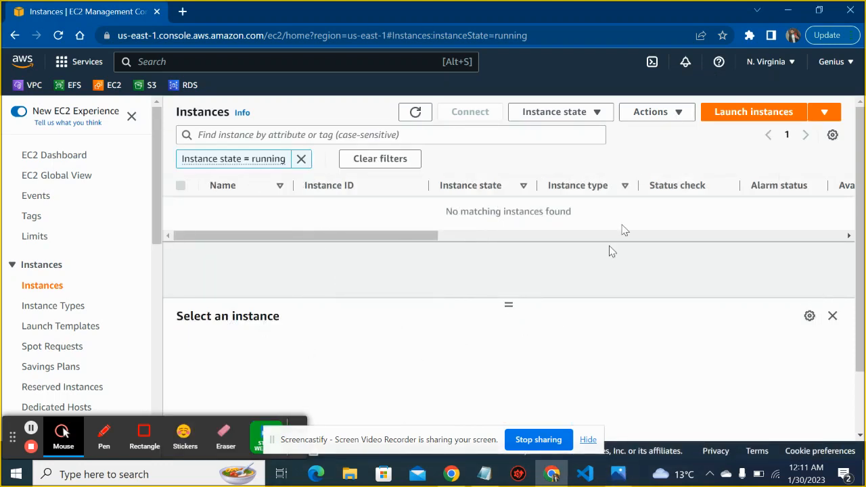
Start launching a new EC2 instance and name it Ec2-A.
left_click(734, 119)
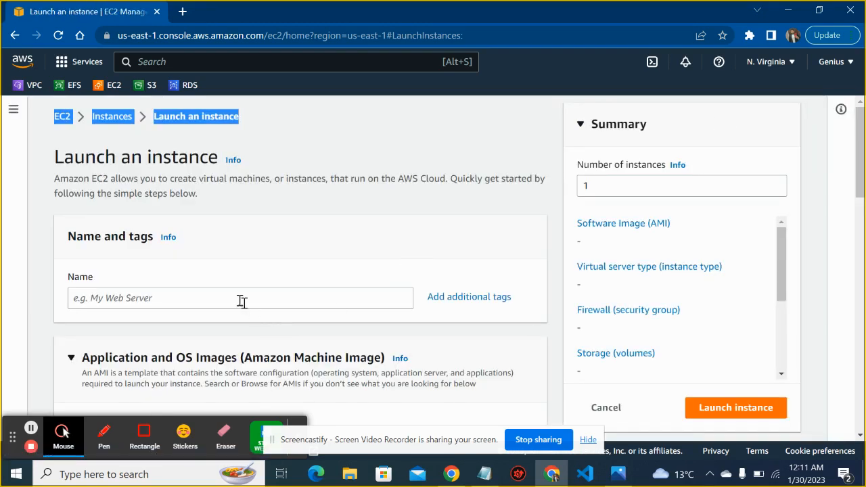
left_click(235, 293)
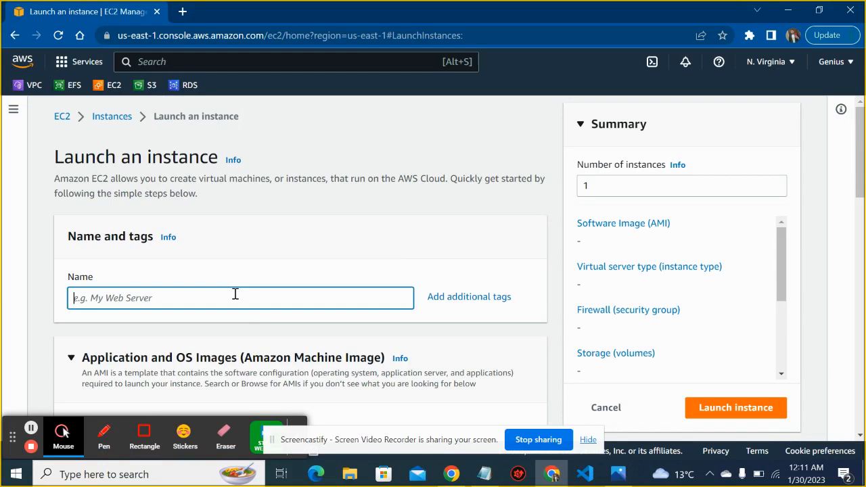
type("Ec")
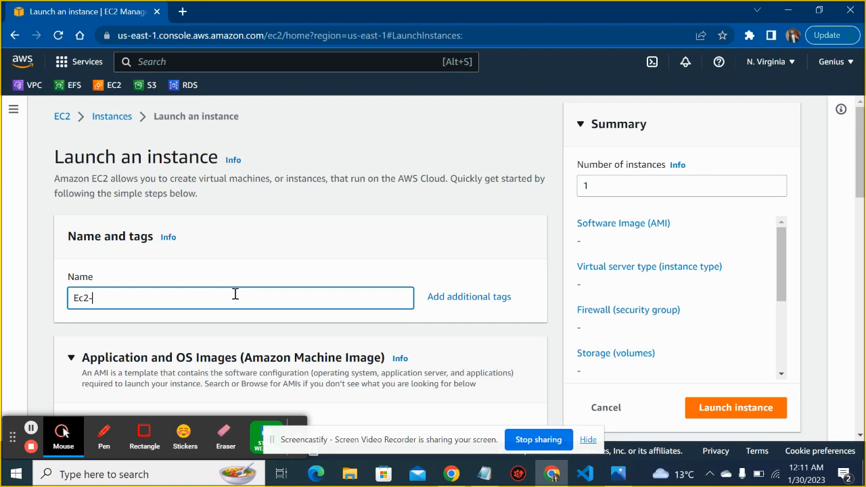
type("2-A")
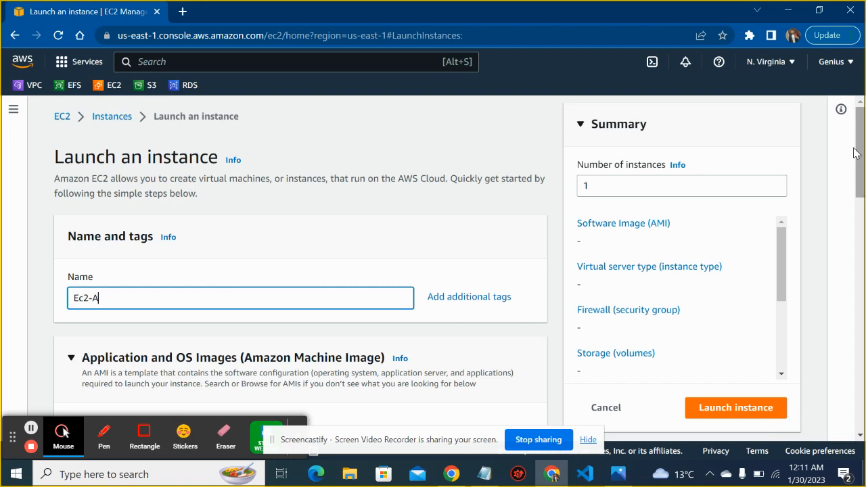
Choose the existing key pair EC21 for logging in to the instance.
scroll(855, 153, "down", 1)
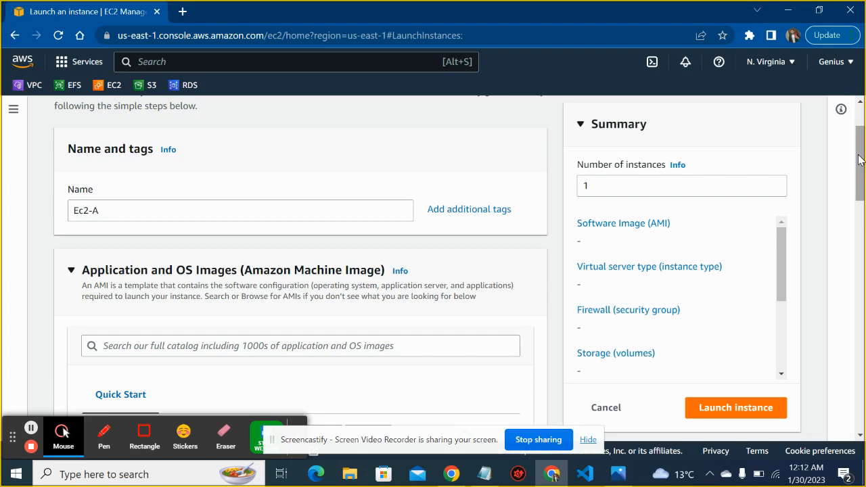
left_click_drag(859, 157, 860, 176)
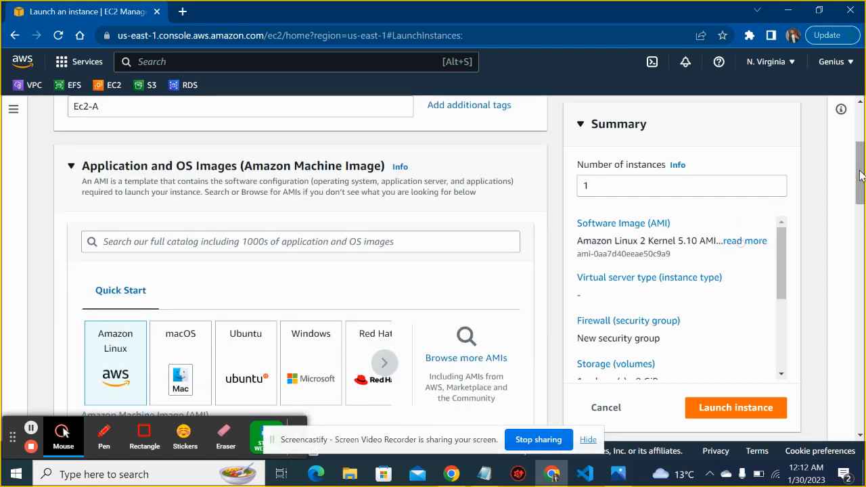
scroll(859, 175, "down", 4)
scroll(859, 175, "down", 4)
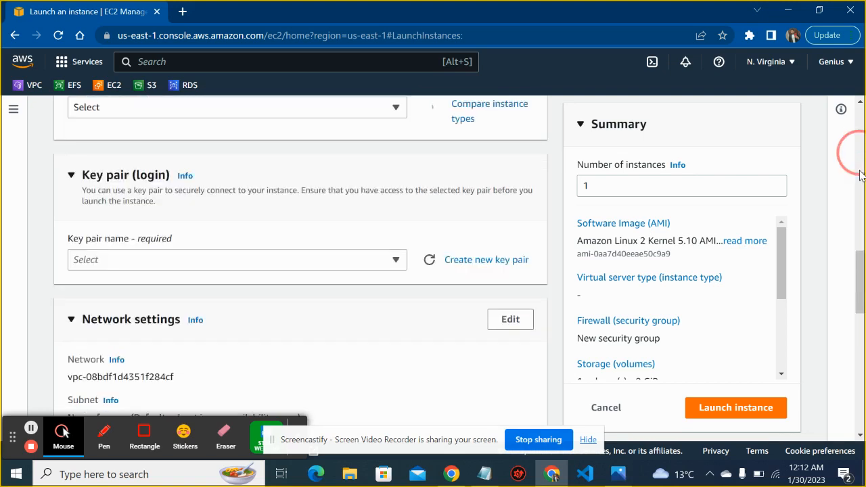
left_click(379, 261)
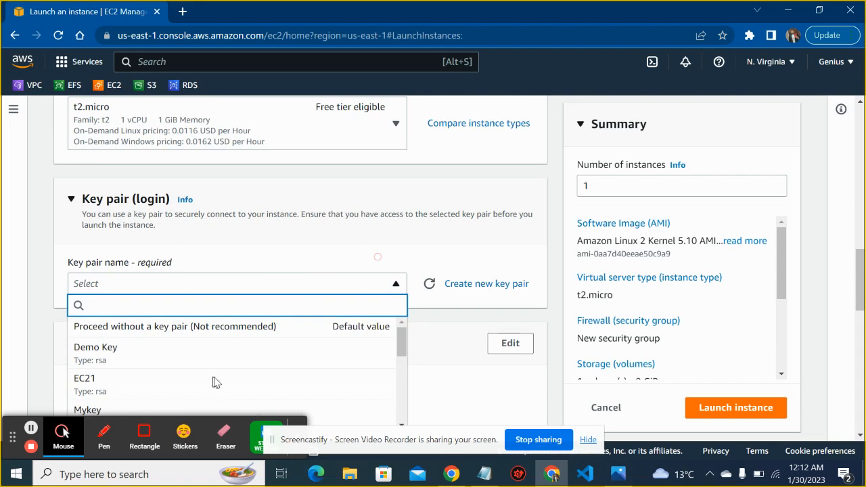
left_click(243, 395)
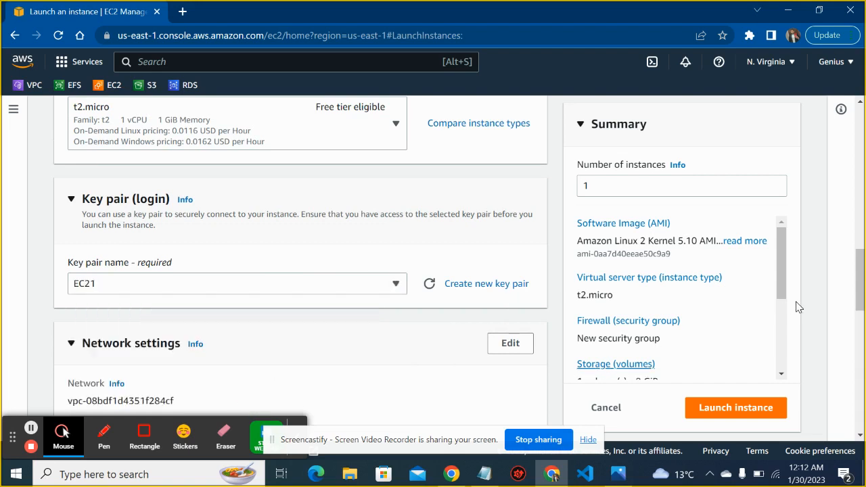
Edit the network settings and name the new security group LB-Test.
left_click_drag(860, 278, 863, 321)
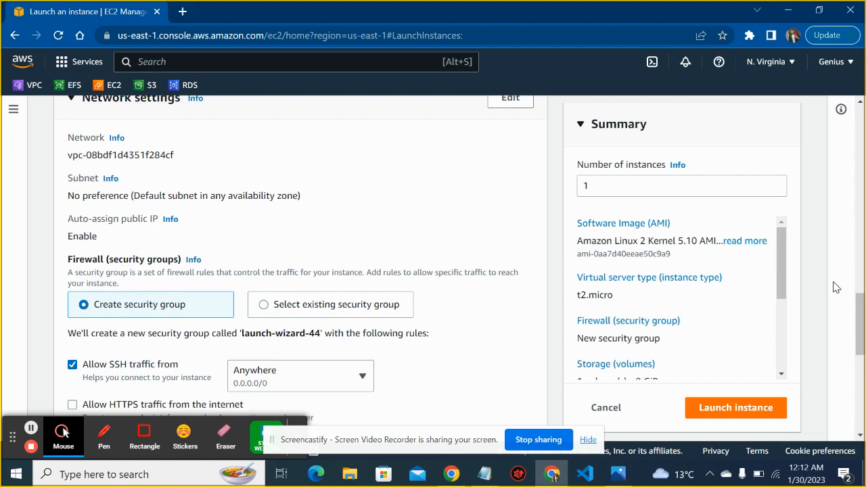
mouse_move(859, 308)
left_mouse_down()
mouse_move(862, 329)
mouse_move(860, 292)
left_mouse_up()
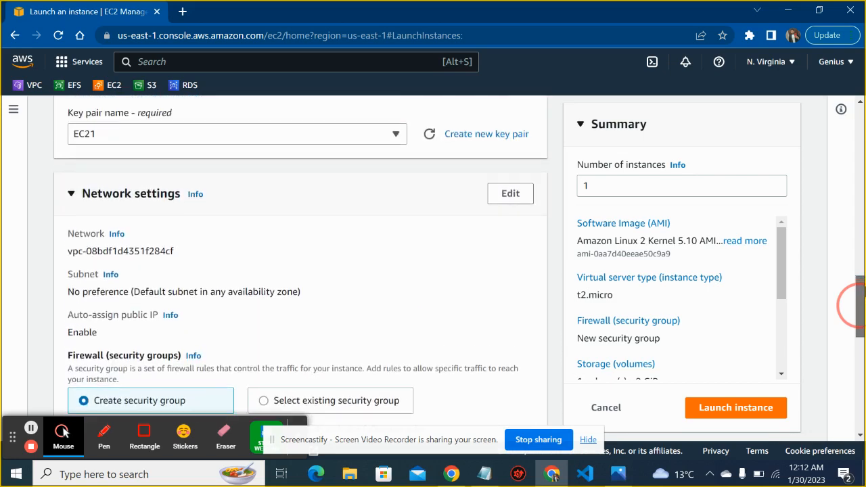
left_click(510, 195)
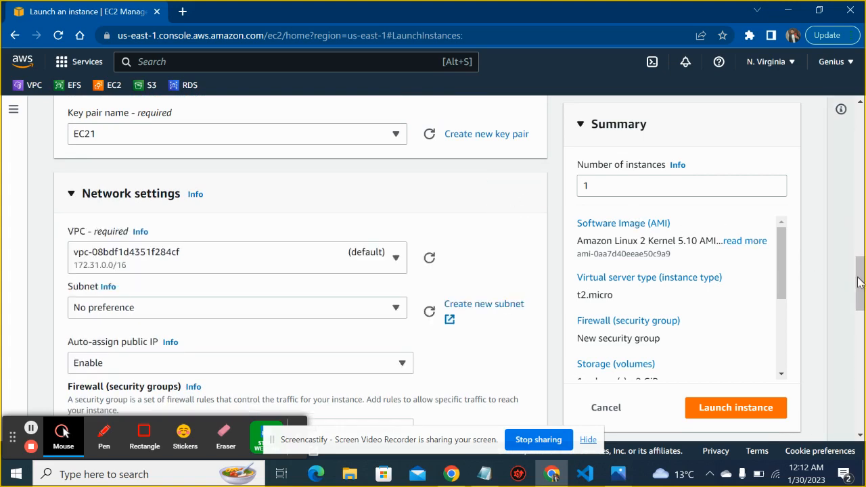
left_click_drag(860, 282, 862, 331)
left_click(336, 209)
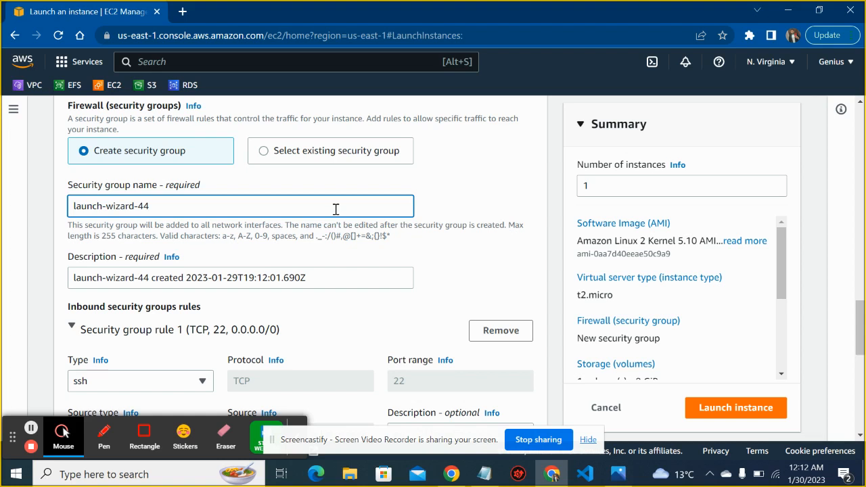
key("ctrl+a")
key("BackSpace")
left_click(236, 204)
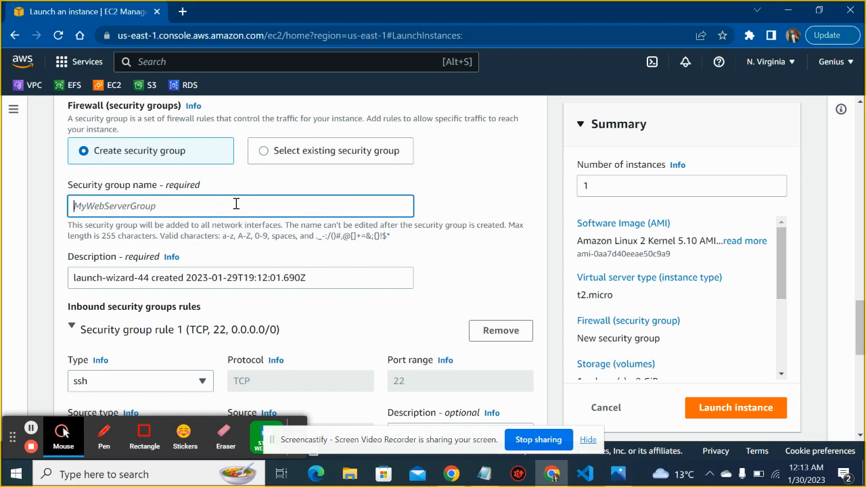
type("LB")
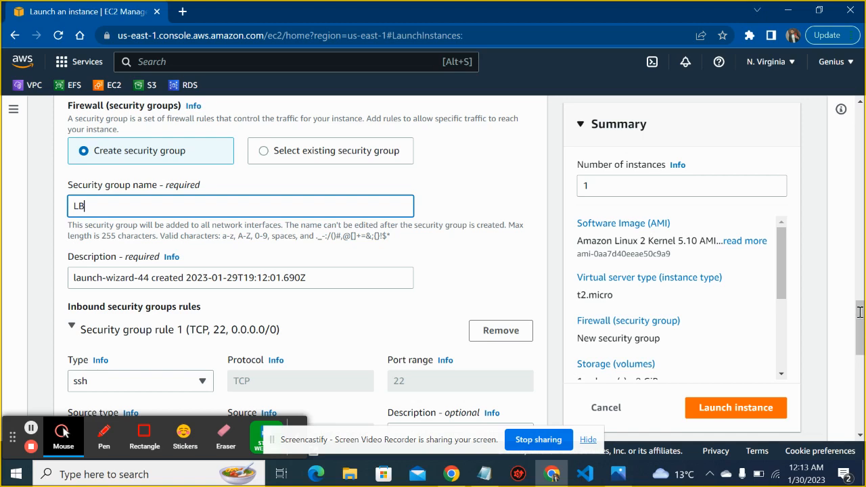
type("-Test")
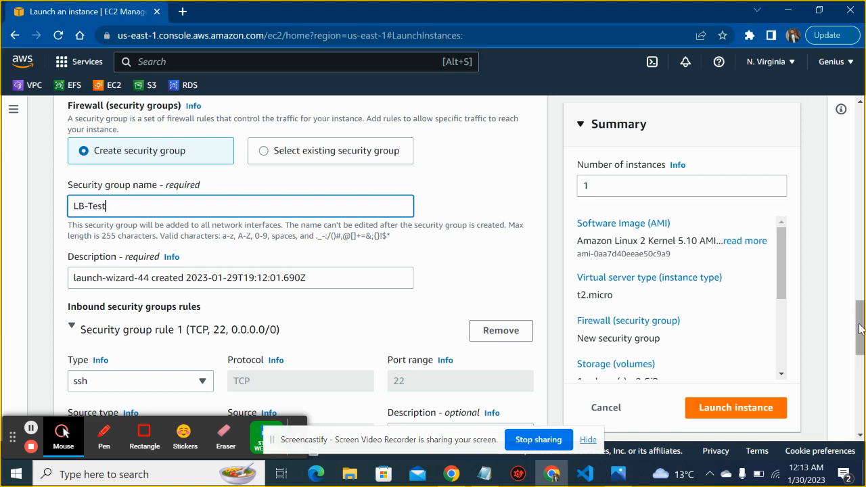
Add a second inbound security group rule of type HTTP with source type Anywhere.
left_click_drag(860, 329, 862, 345)
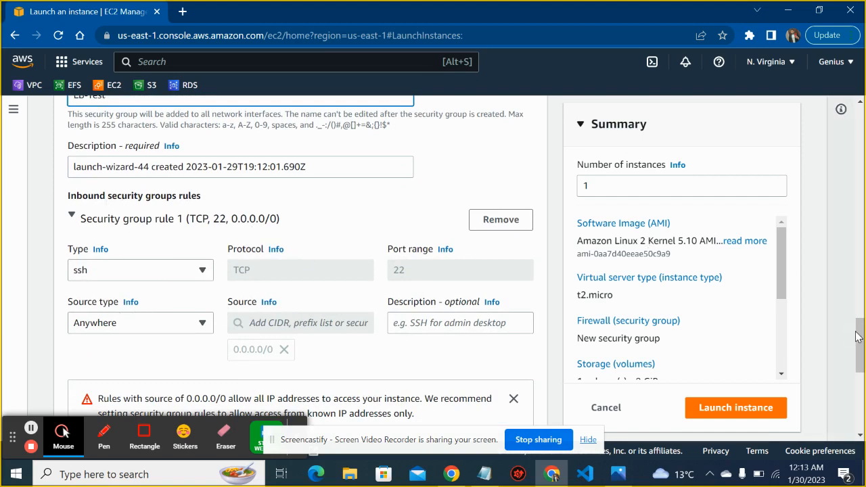
left_click_drag(860, 338, 861, 353)
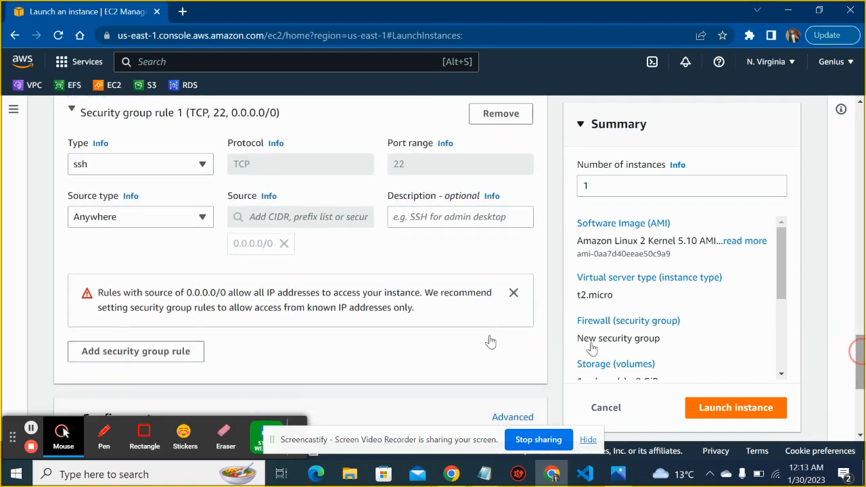
left_click(175, 357)
left_click(186, 340)
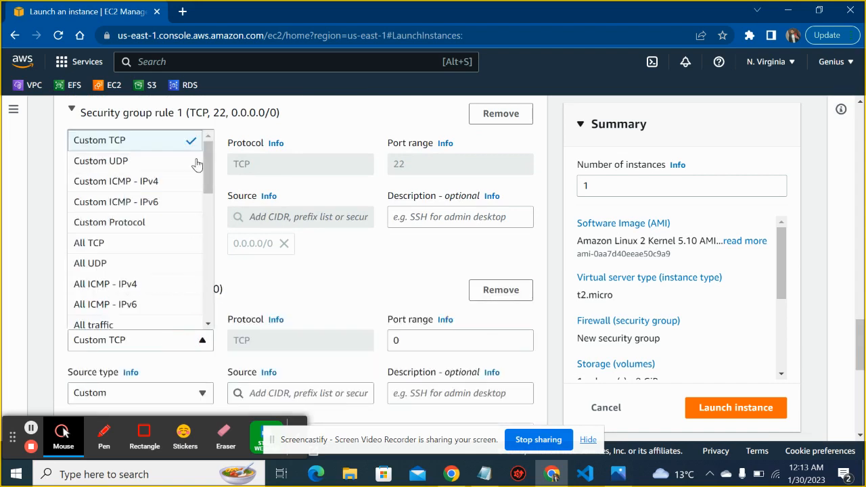
left_click_drag(207, 163, 210, 228)
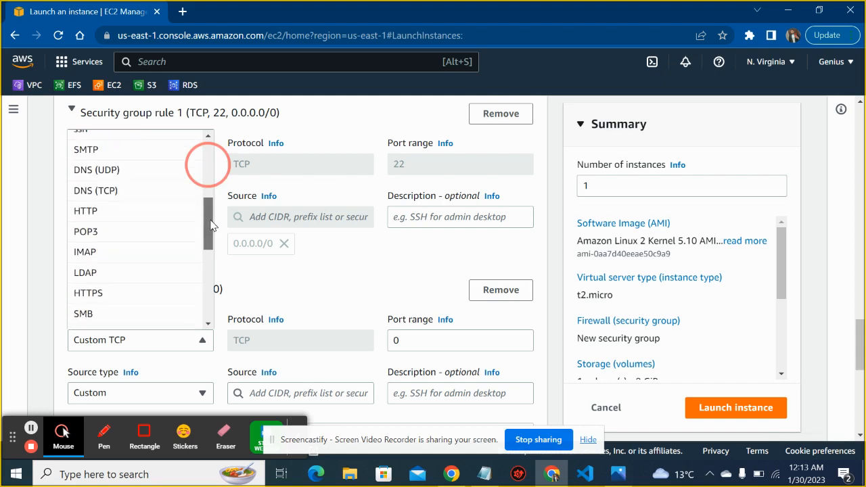
left_click(155, 212)
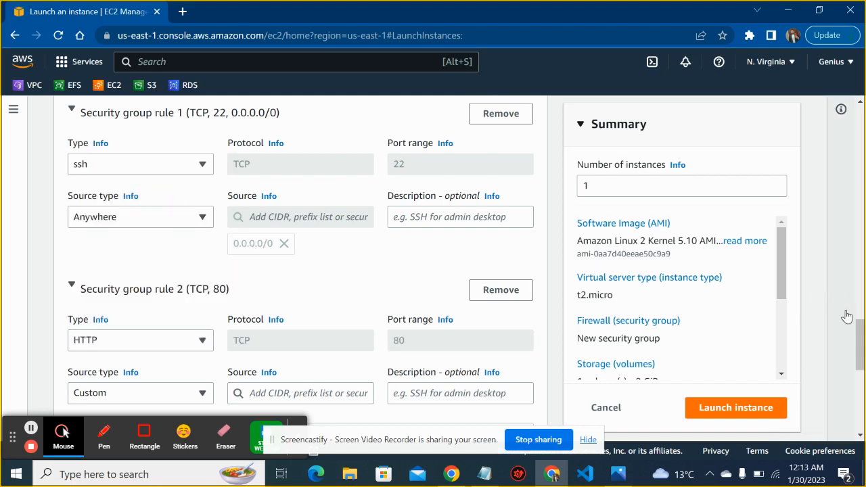
left_click_drag(859, 334, 859, 355)
left_click(202, 261)
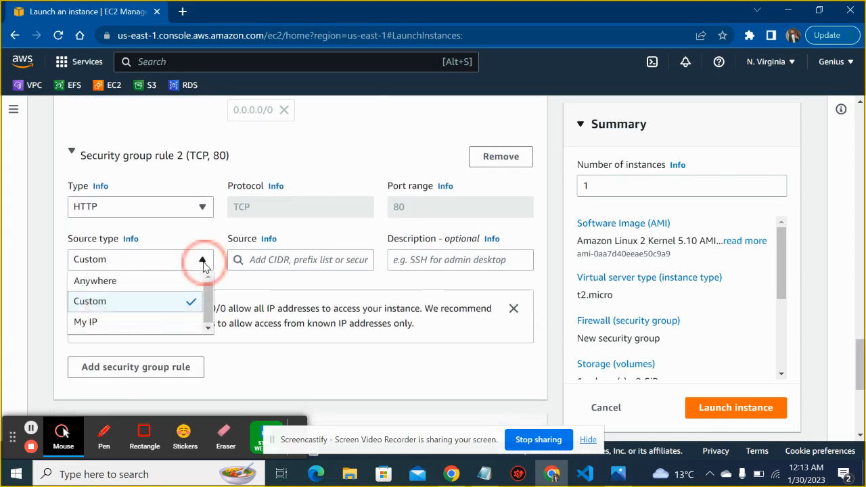
left_click(172, 284)
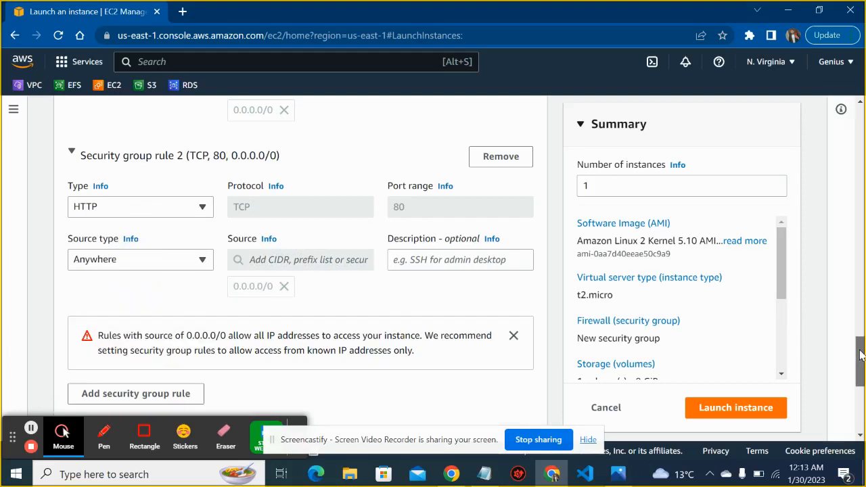
Review the inbound security group rules and the storage configuration of the instance.
left_click_drag(859, 352, 859, 358)
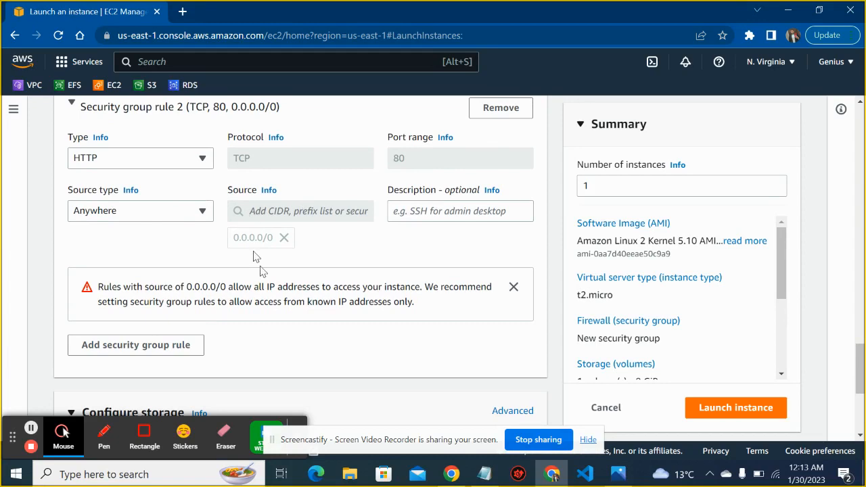
left_click_drag(861, 356, 861, 380)
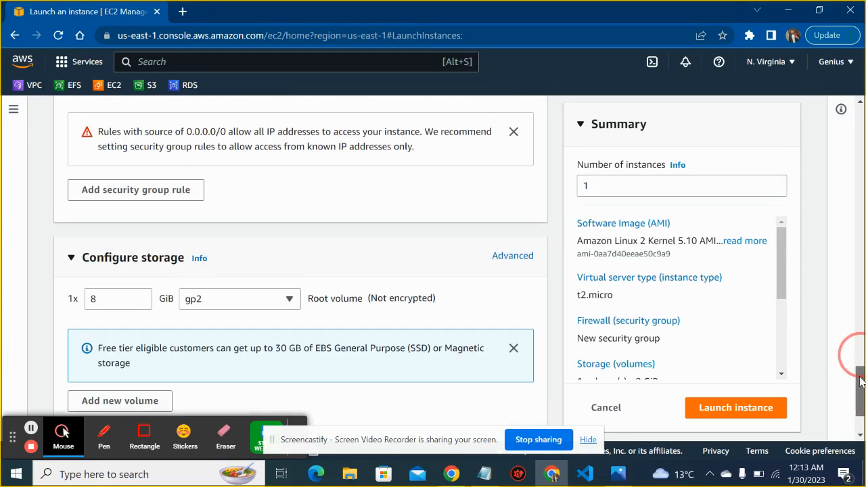
left_click_drag(860, 266, 863, 268)
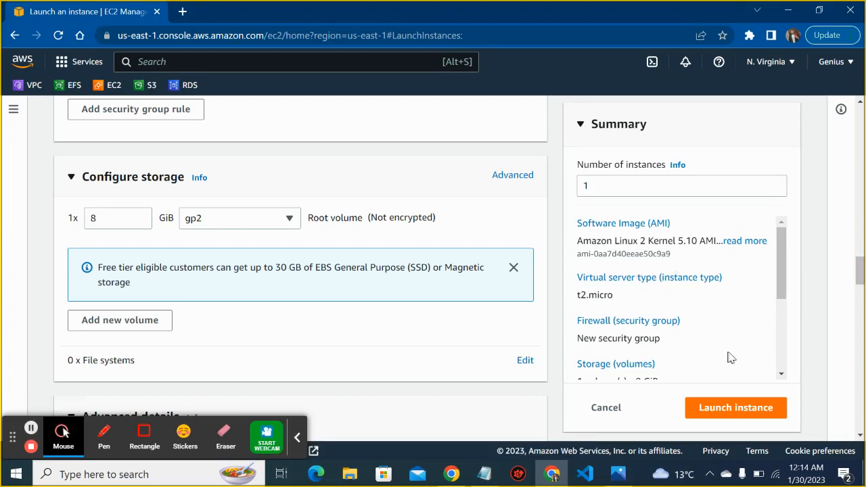
left_click_drag(860, 271, 860, 306)
scroll(857, 270, "up", 10)
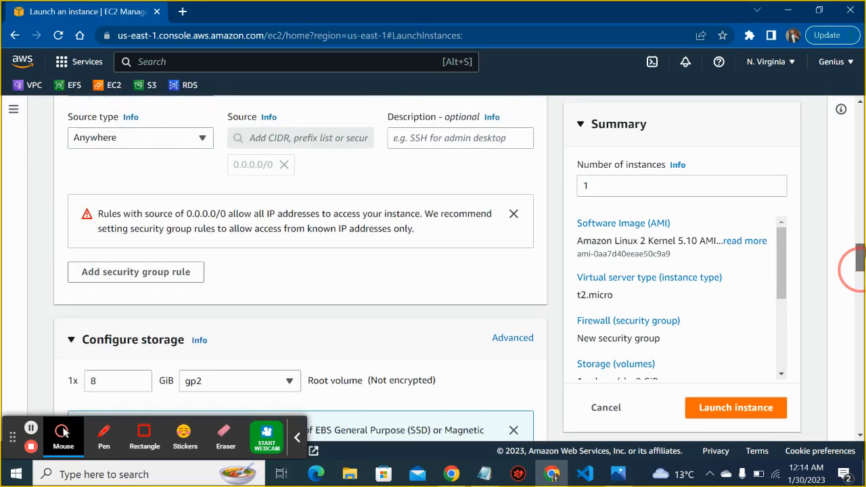
scroll(857, 270, "down", 1)
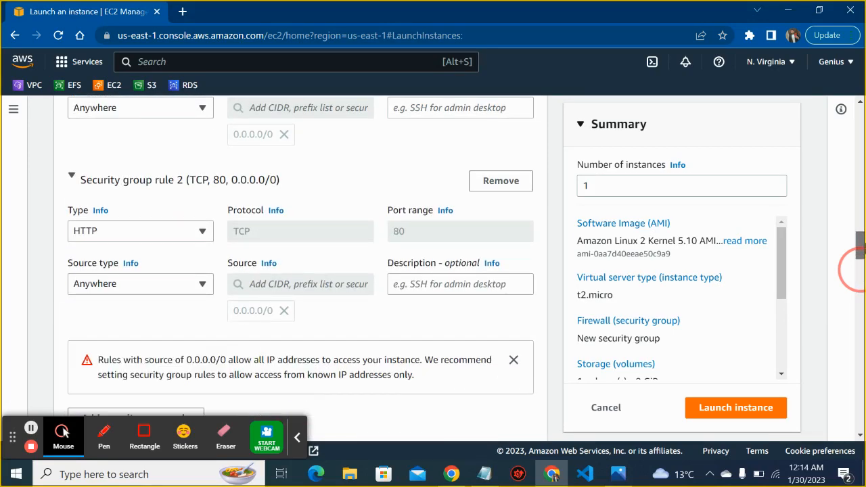
scroll(858, 269, "down", 1)
scroll(858, 269, "down", 2)
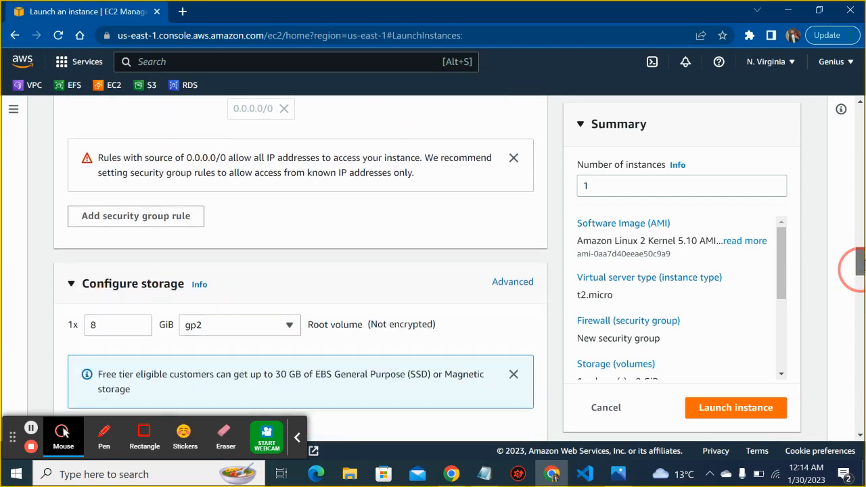
scroll(857, 269, "down", 1)
scroll(854, 270, "down", 4)
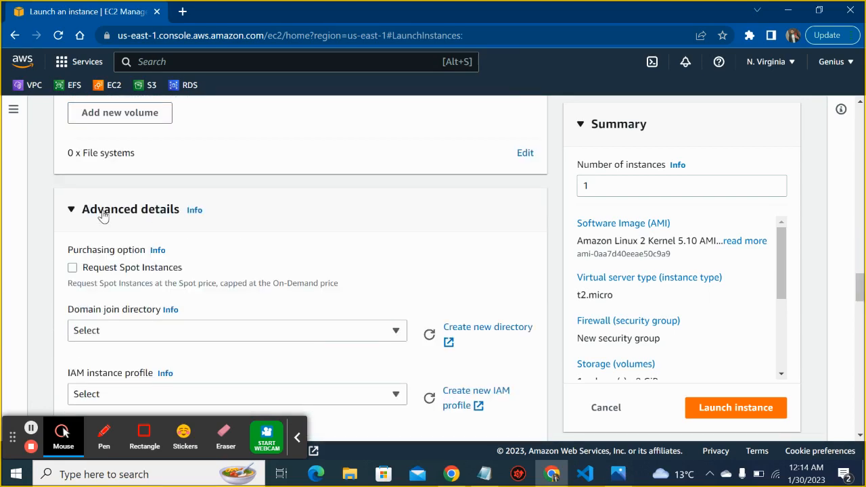
Expand the advanced details of the instance and go to the empty user data field.
left_click(103, 210)
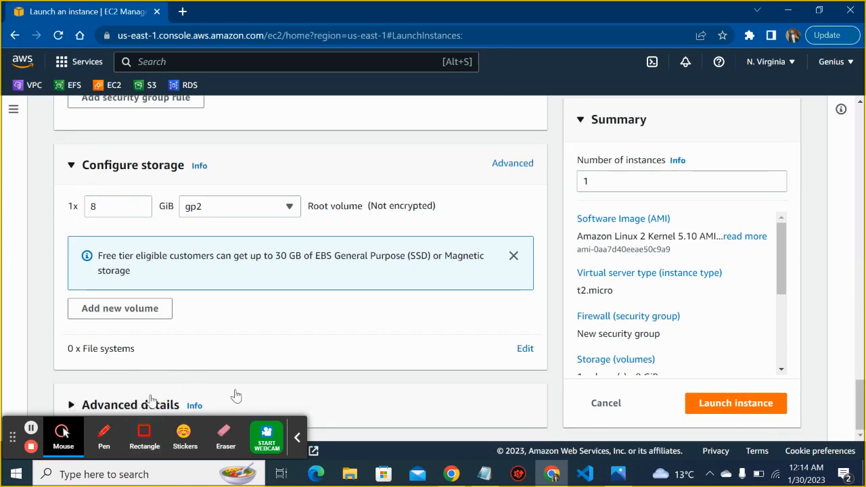
left_click(72, 404)
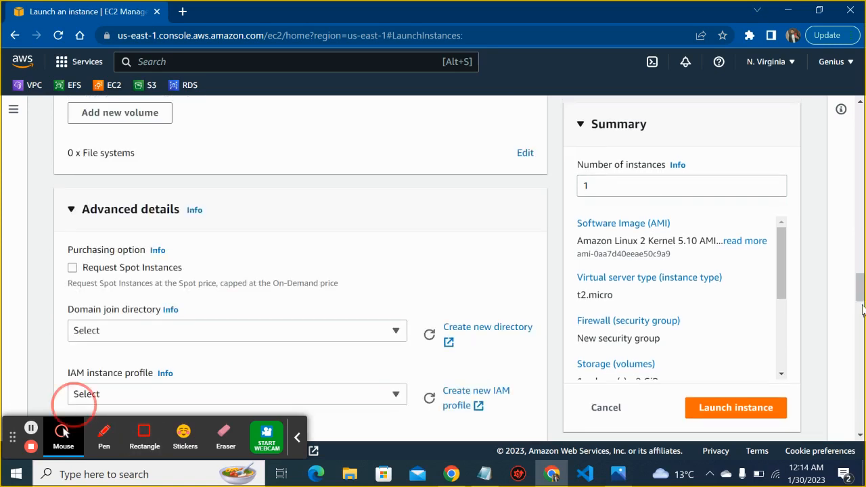
left_click_drag(860, 293, 864, 399)
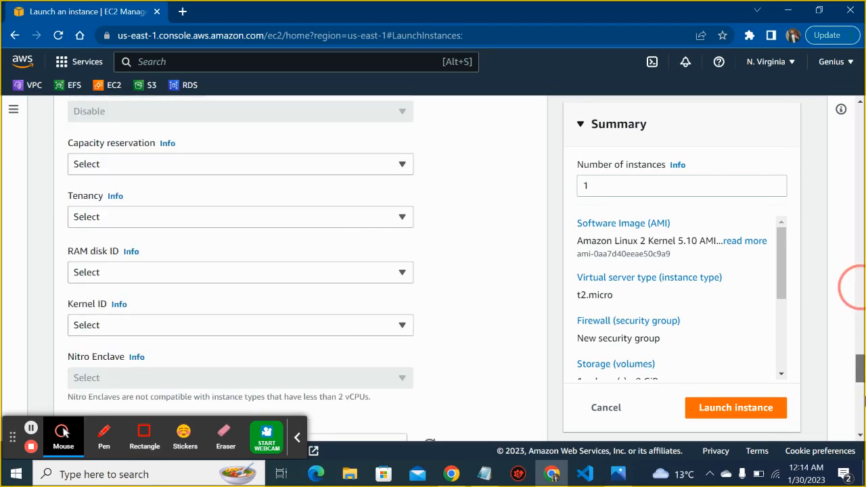
left_click_drag(860, 369, 861, 412)
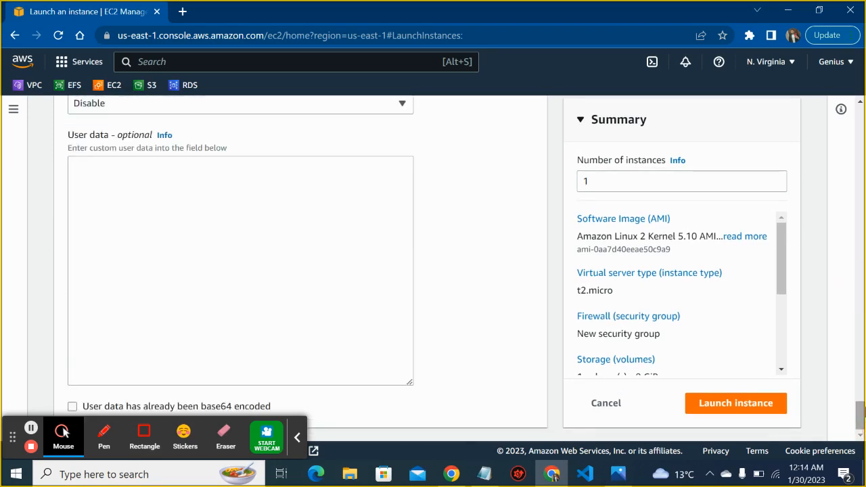
left_click(198, 202)
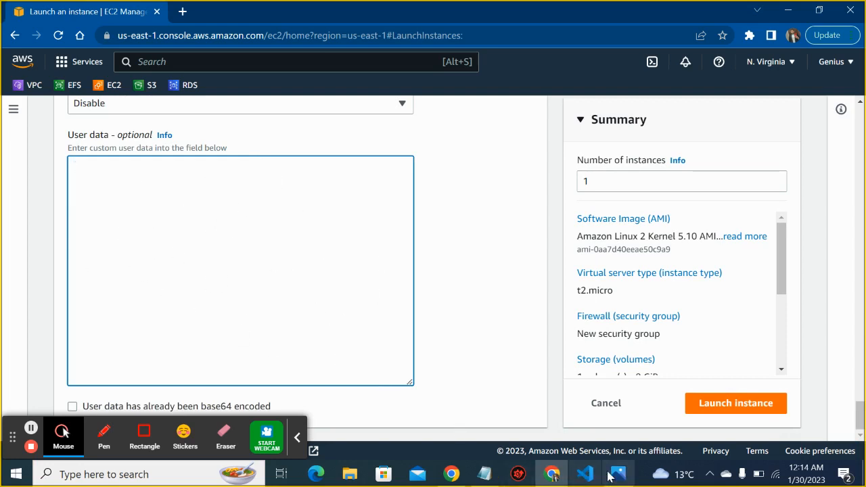
Copy the whole httpd bash script from the untitled Notepad file and paste it into the instance's user data.
mouse_move(617, 477)
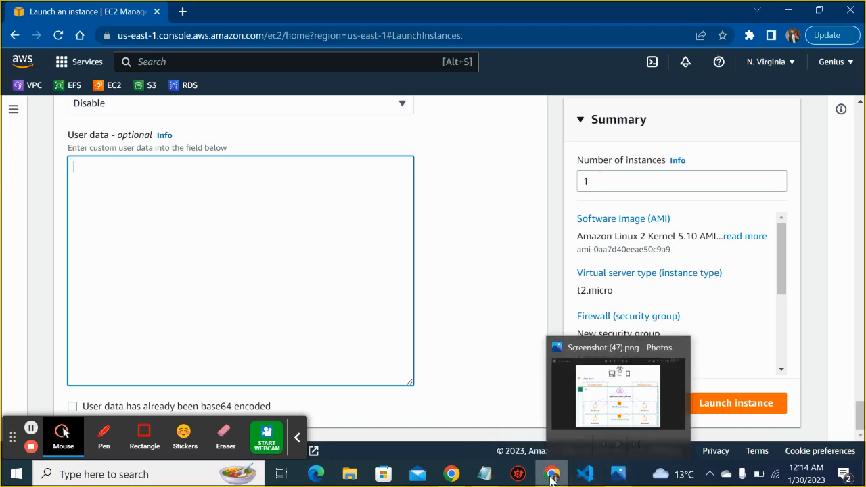
mouse_move(550, 479)
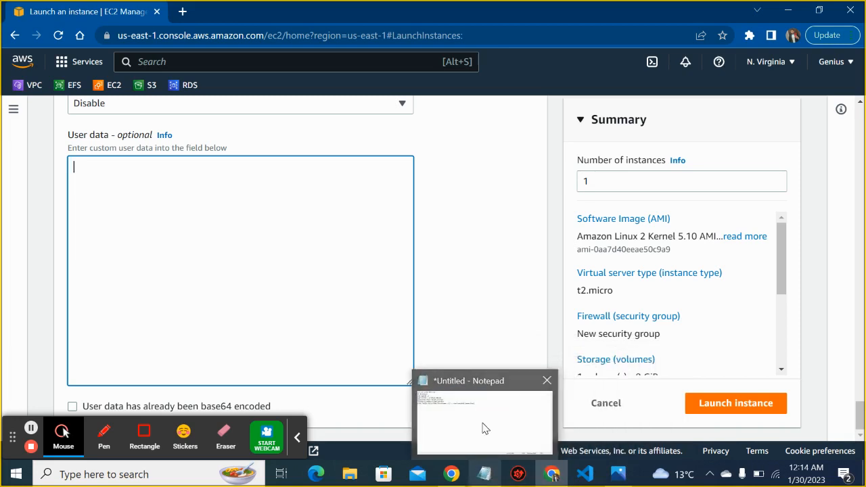
left_click(483, 429)
left_click_drag(23, 40, 379, 110)
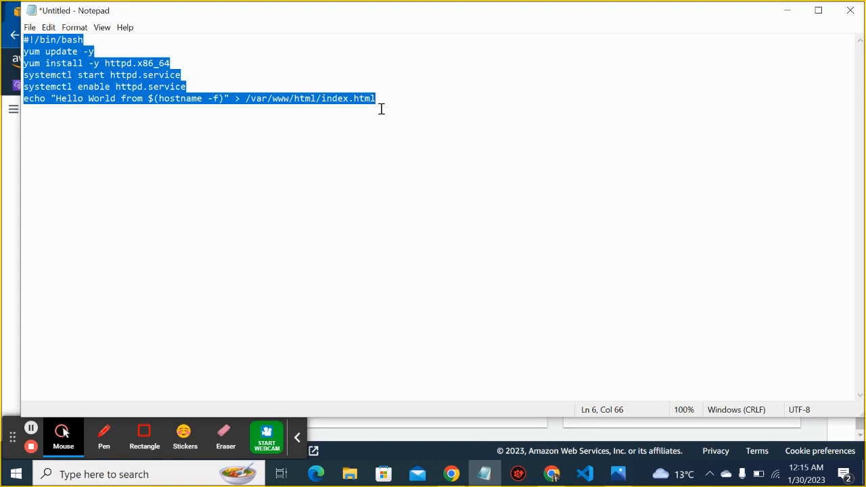
left_click(788, 10)
left_click(258, 231)
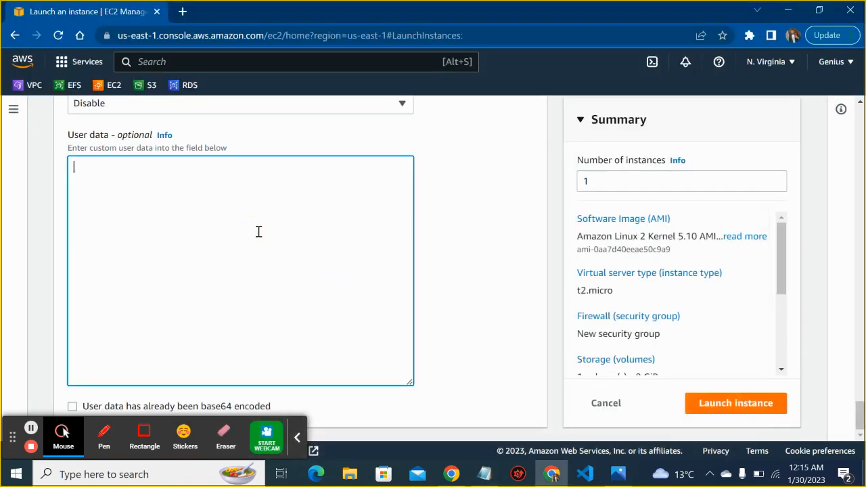
type("#!/bin/bash yum update -y yum install -y httpd.x86_64 systemctl start httpd.service systemctl enable httpd.service echo \"Hello World from $(hostname -f)\" > /var/www/html/index.html")
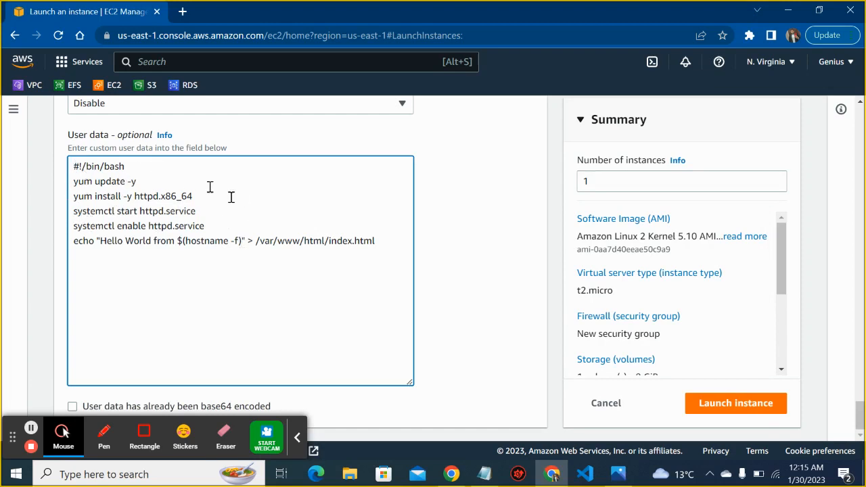
Insert "A" after "Hello World from" in the script's echo line and launch the instance.
left_click(175, 246)
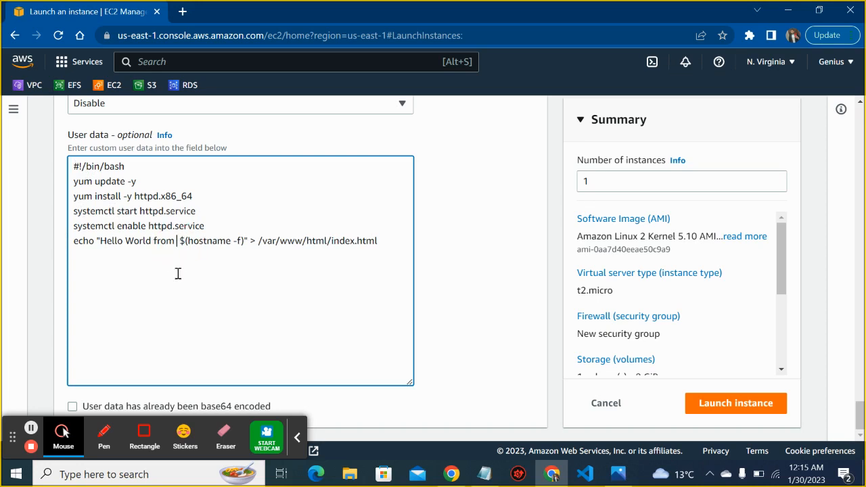
type("A")
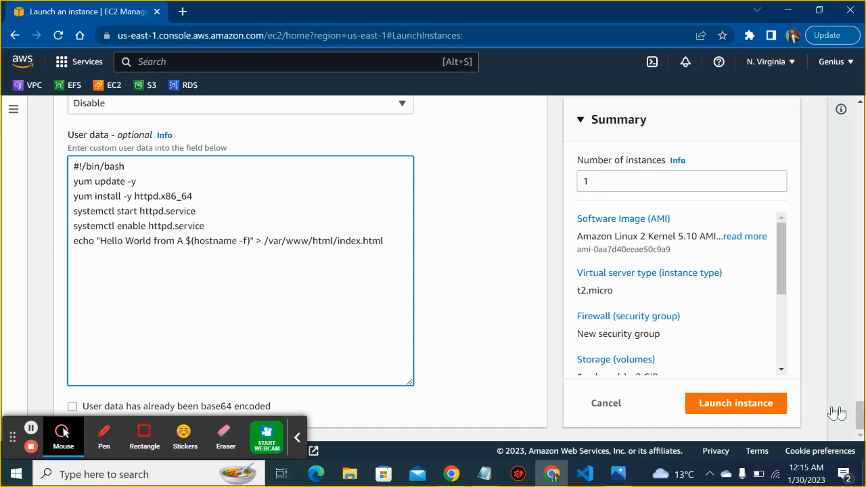
left_click(758, 404)
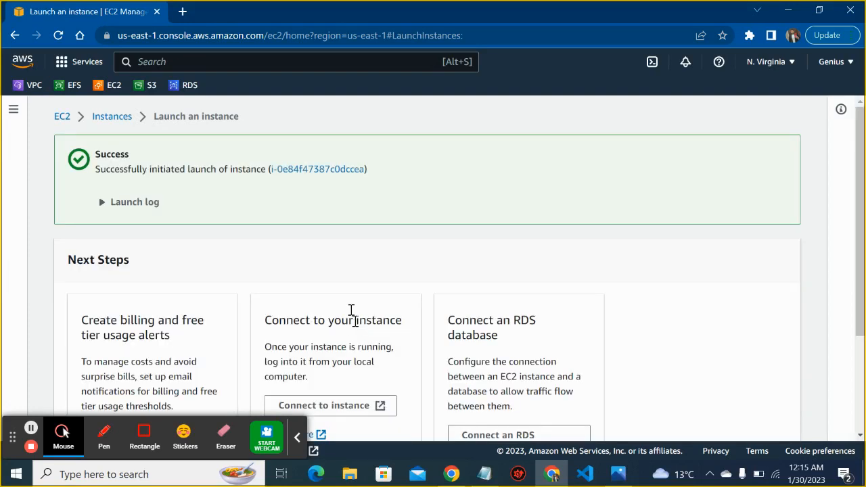
Return from the launch confirmation to the list of all instances and close the extra EC2 console tab.
left_click(308, 171)
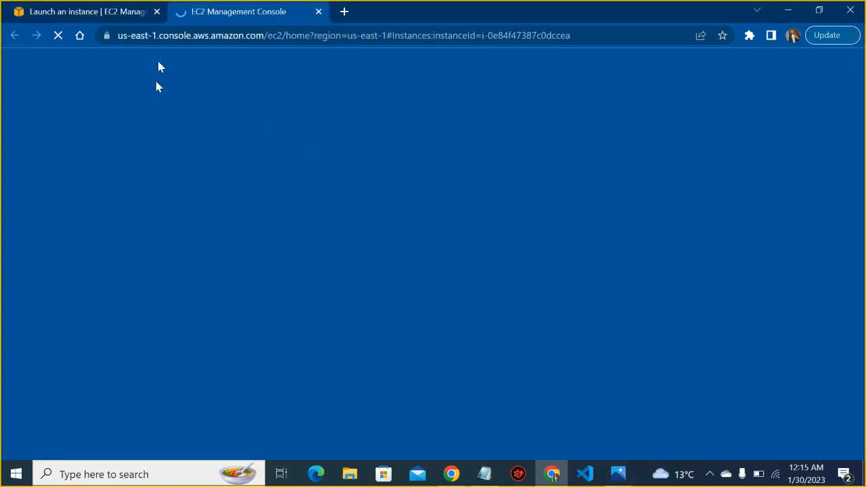
left_click(70, 17)
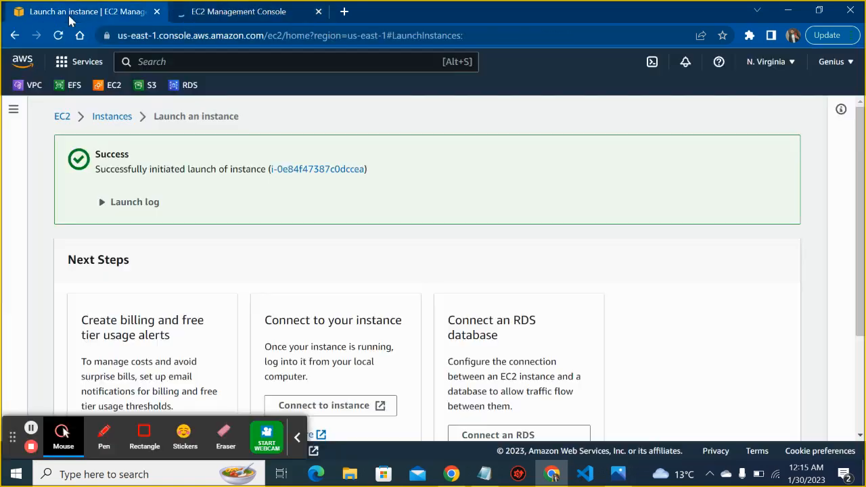
left_click(111, 118)
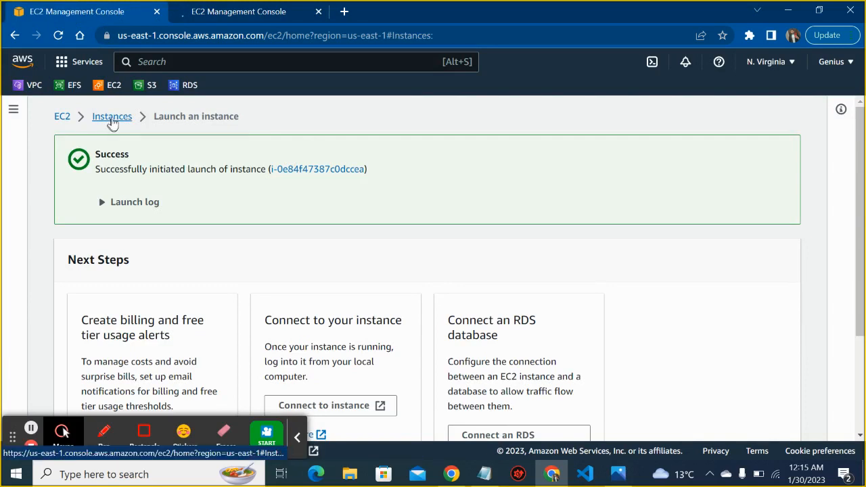
left_click(318, 13)
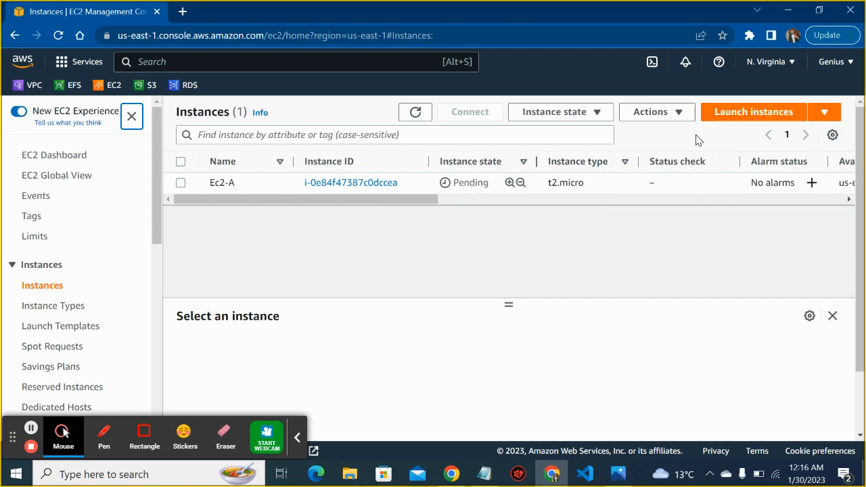
Start launching another instance and name it Ec2-B.
left_click(715, 122)
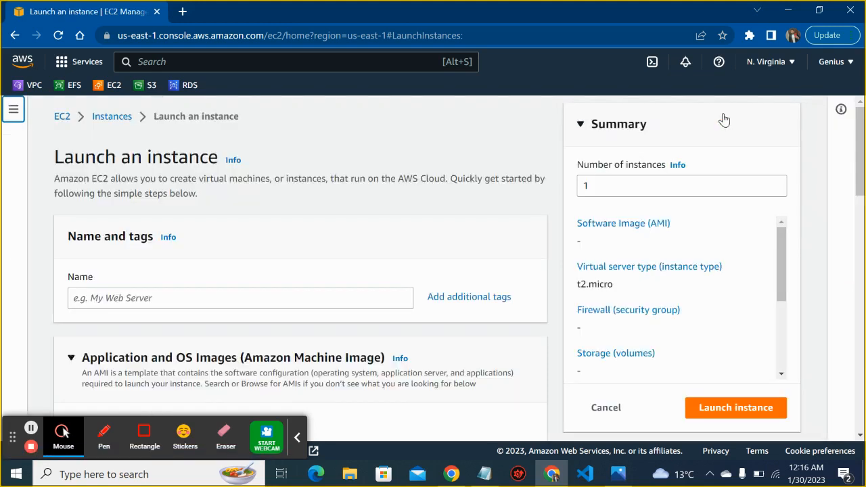
left_click(723, 119)
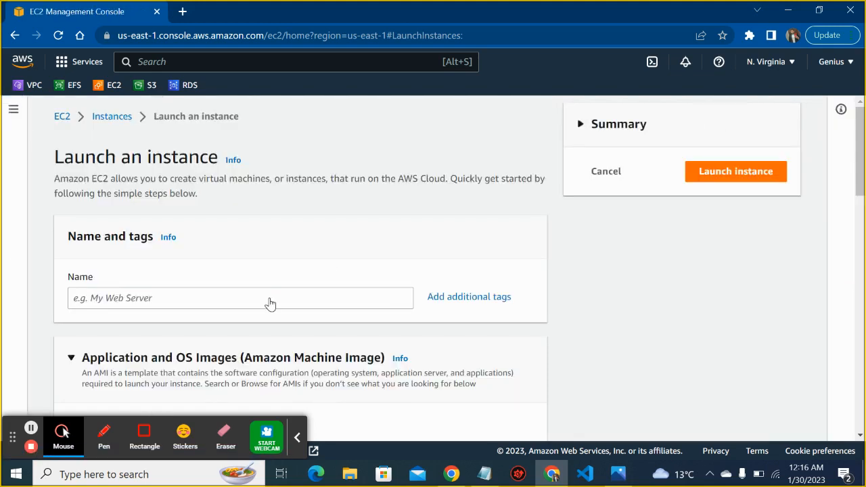
left_click(242, 298)
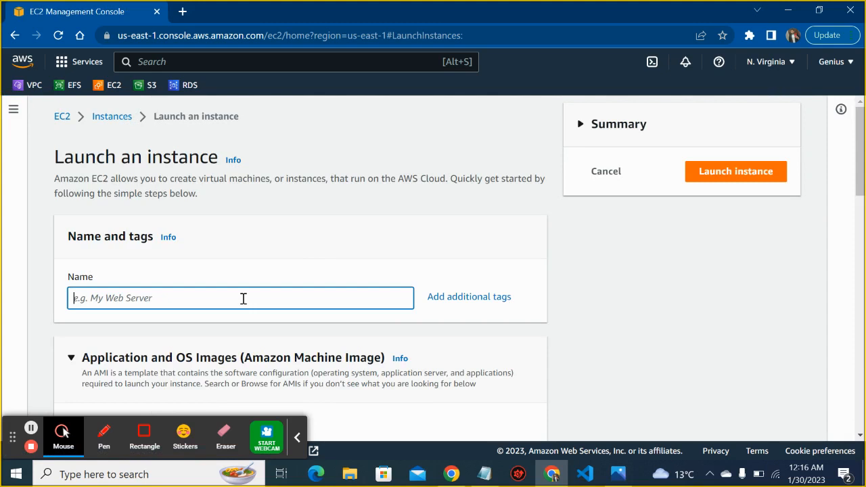
type("Ec2-B")
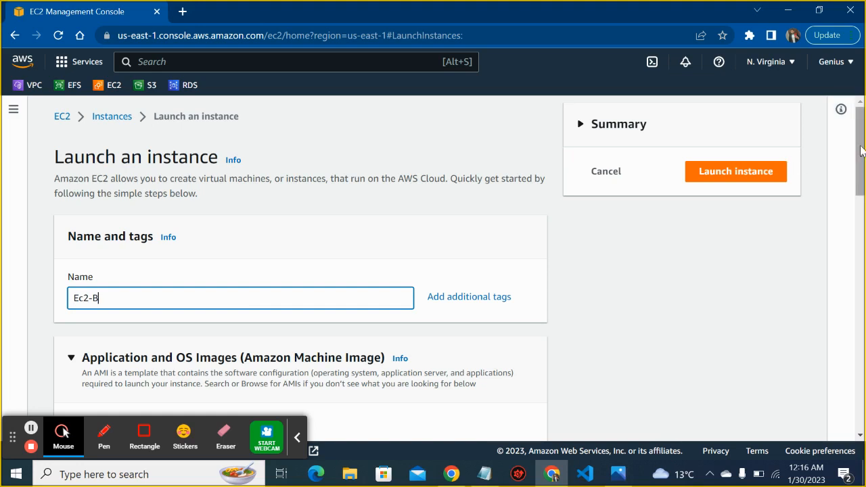
Assign the existing security group LB-Test to the new instance in the network settings.
left_click_drag(859, 141, 860, 201)
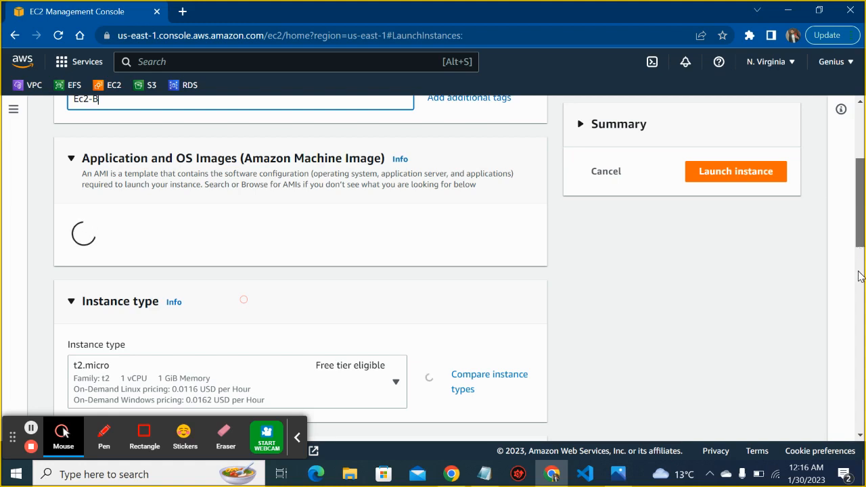
scroll(859, 284, "down", 5)
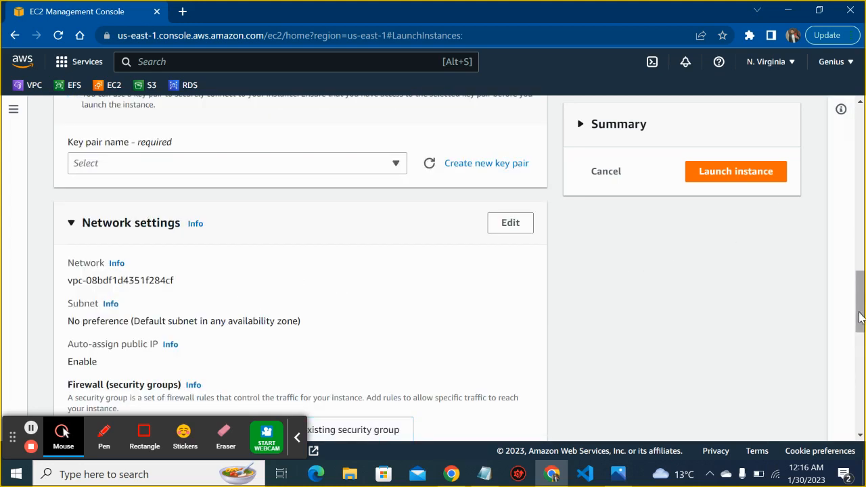
scroll(860, 318, "down", 2)
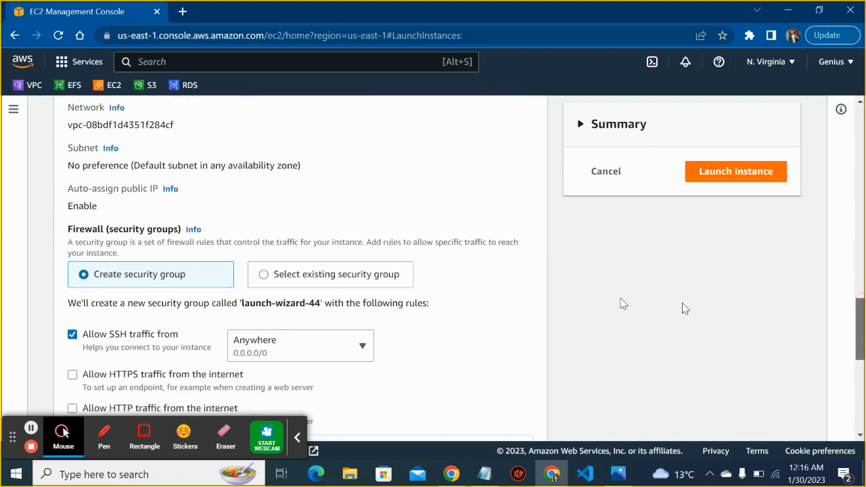
scroll(331, 284, "down", 1)
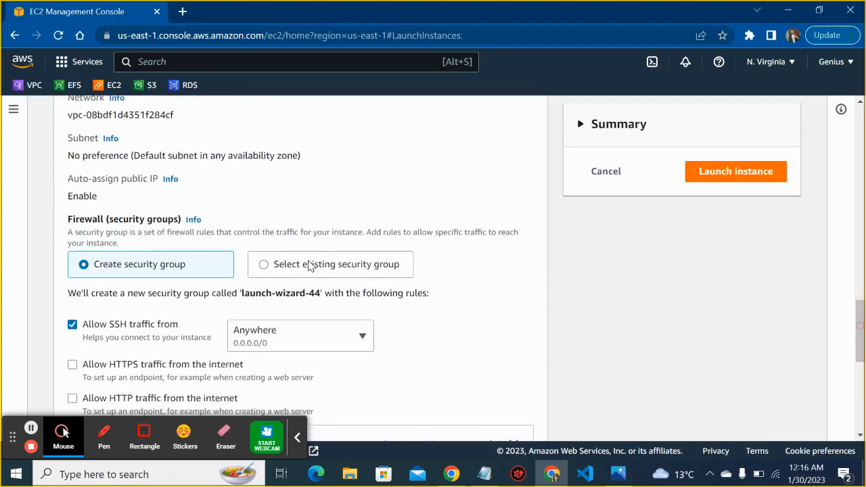
left_click(310, 264)
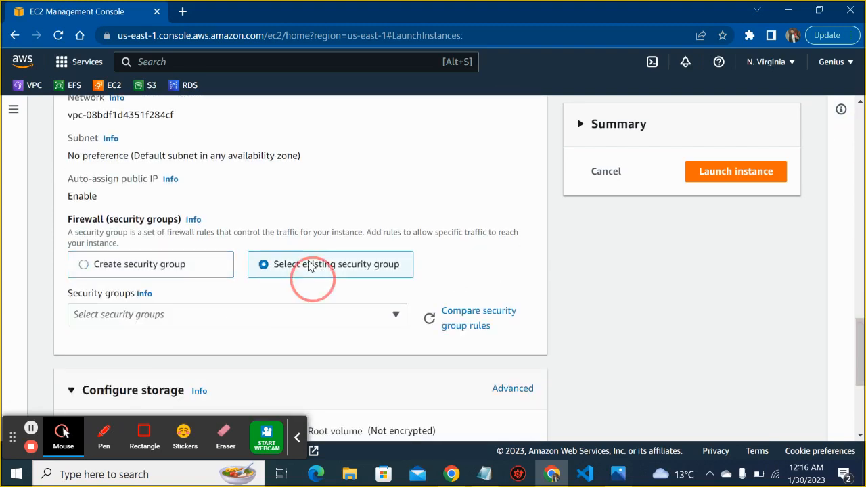
left_click(280, 315)
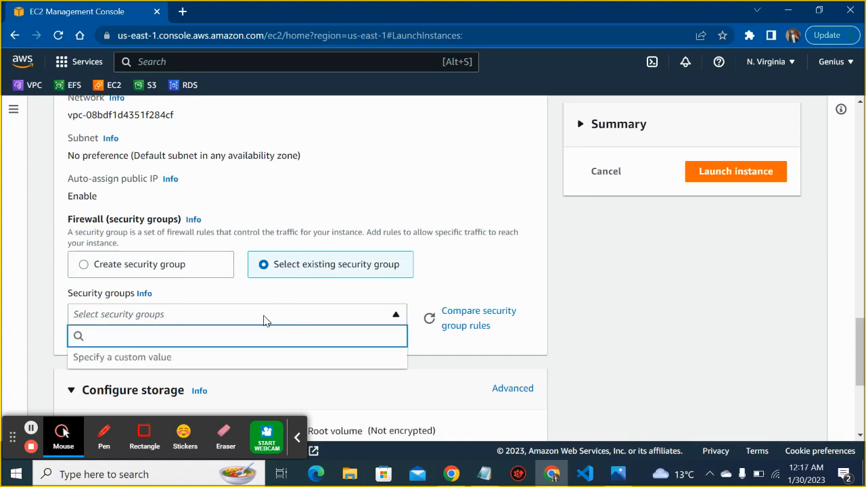
type("lb-tes")
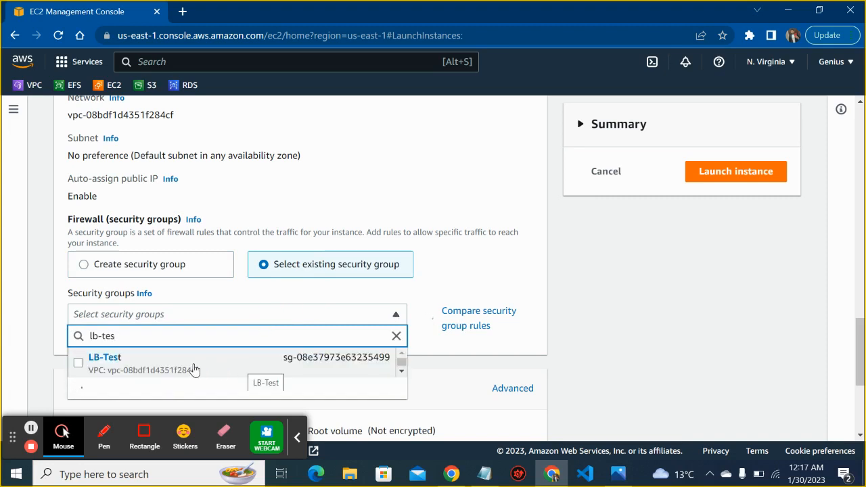
left_click(196, 369)
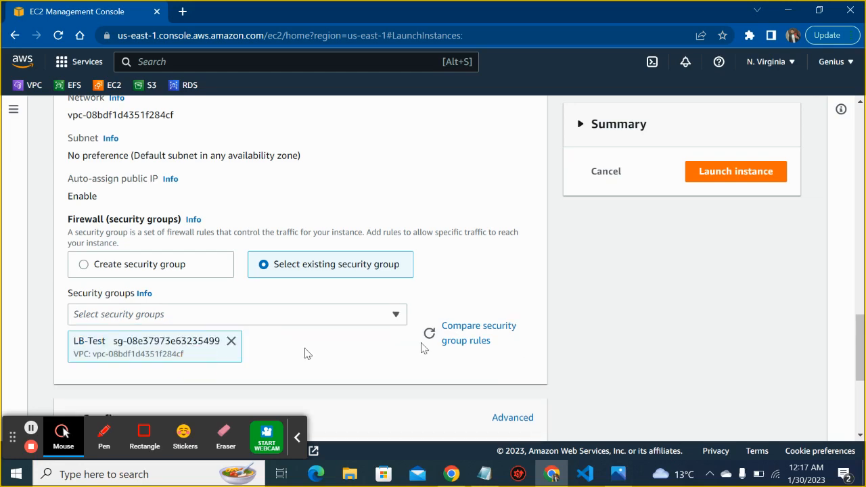
Paste the httpd bash script into the advanced details' user data and insert "B" after "Hello World from" in the echo line.
left_click_drag(862, 358, 862, 413)
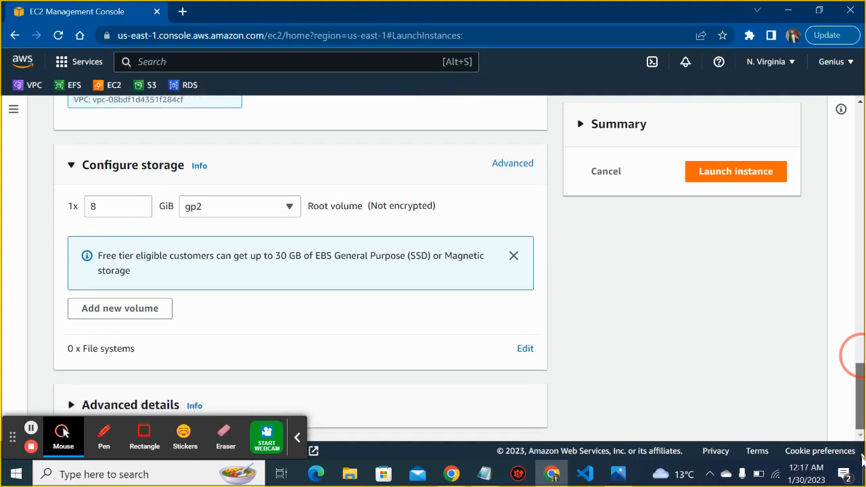
left_click(154, 403)
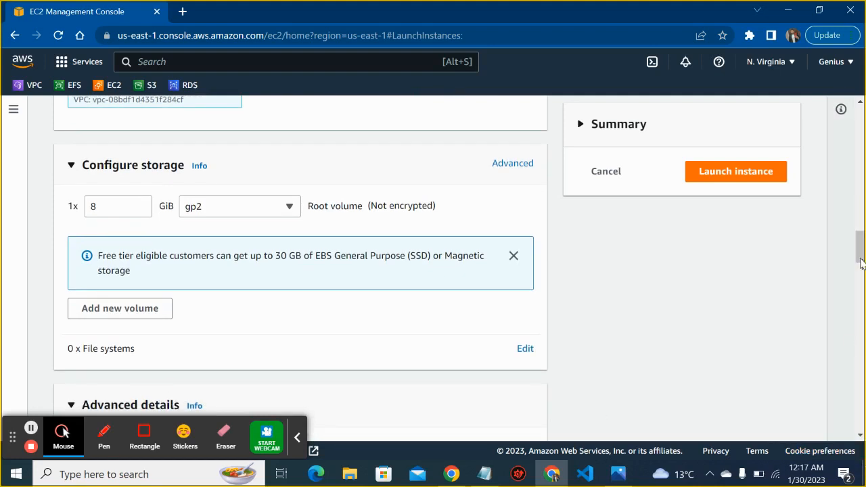
scroll(856, 245, "down", 20)
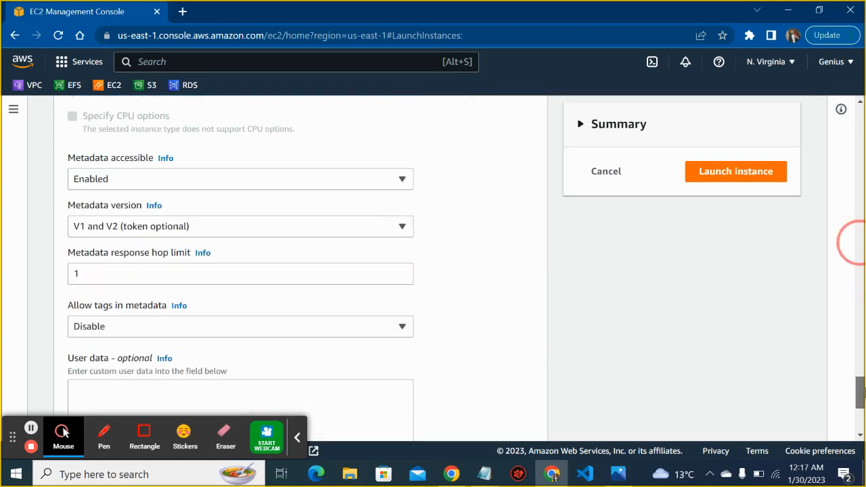
left_click(355, 260)
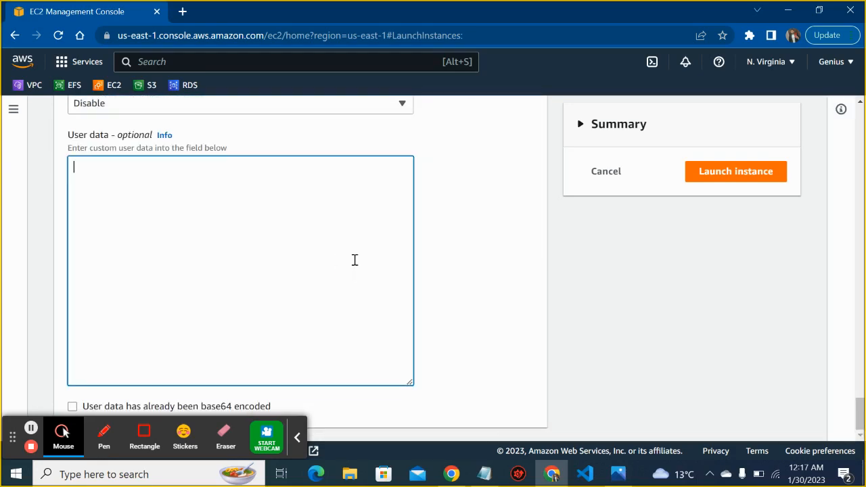
type("#!/bin/bash yum update -y yum install -y httpd.x86_64 systemctl start httpd.service systemctl enable httpd.service echo \"Hello World from $(hostname -f)\" > /var/www/html/index.html")
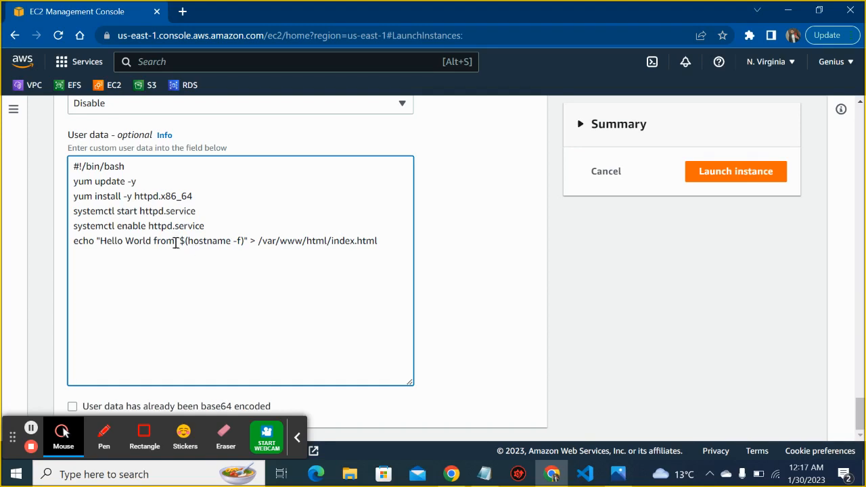
left_click(175, 240)
type("B")
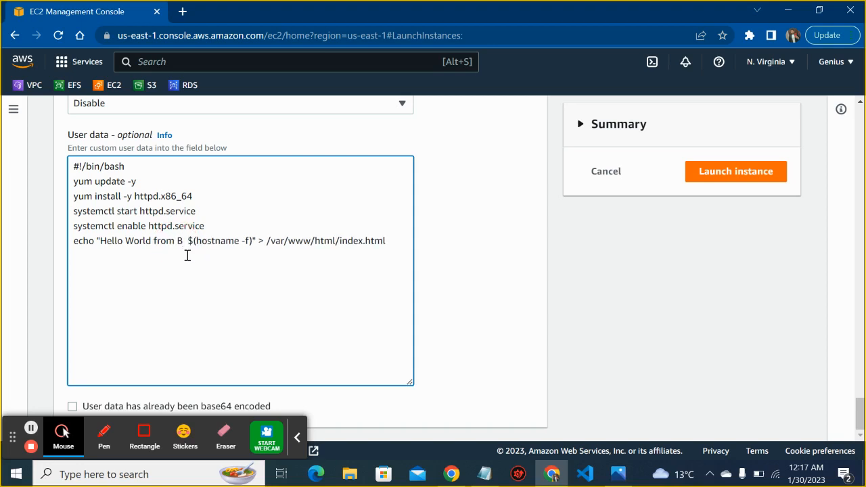
Remove the extra spaces between "B" and "$(hostname -f)" in the user data script's echo line.
key("Right")
key("BackSpace")
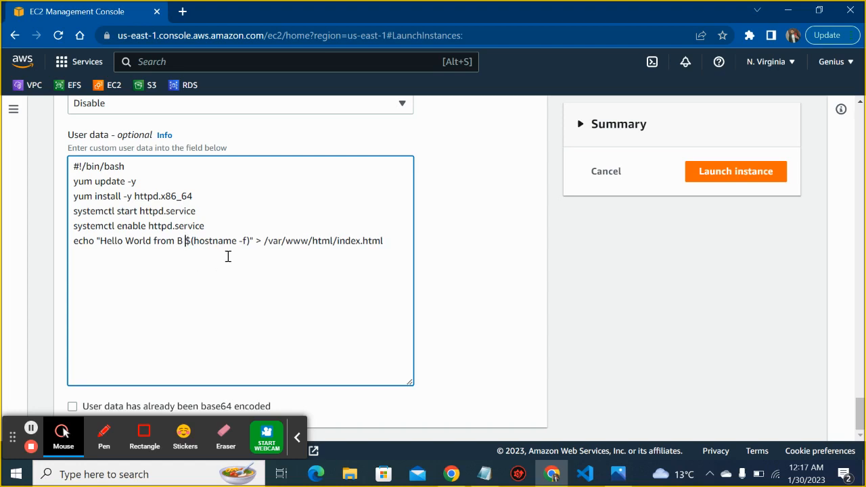
key("BackSpace")
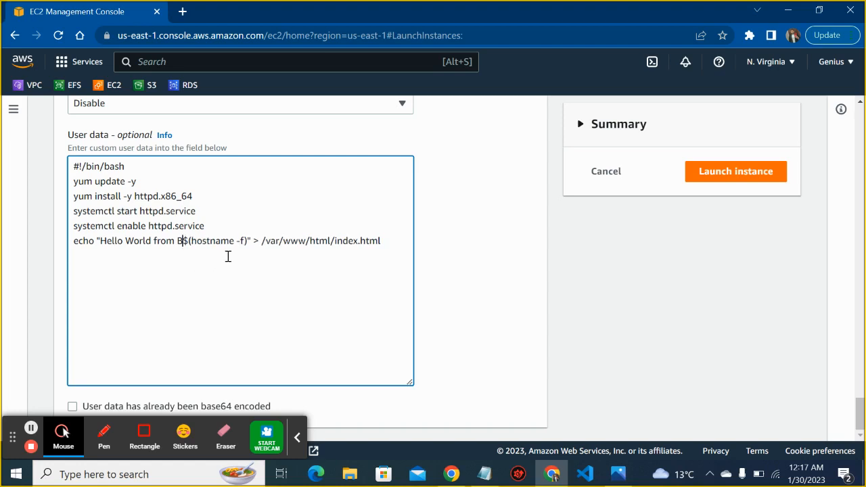
Choose the EC21 key pair for Ec2-B and launch the instance.
left_click(715, 182)
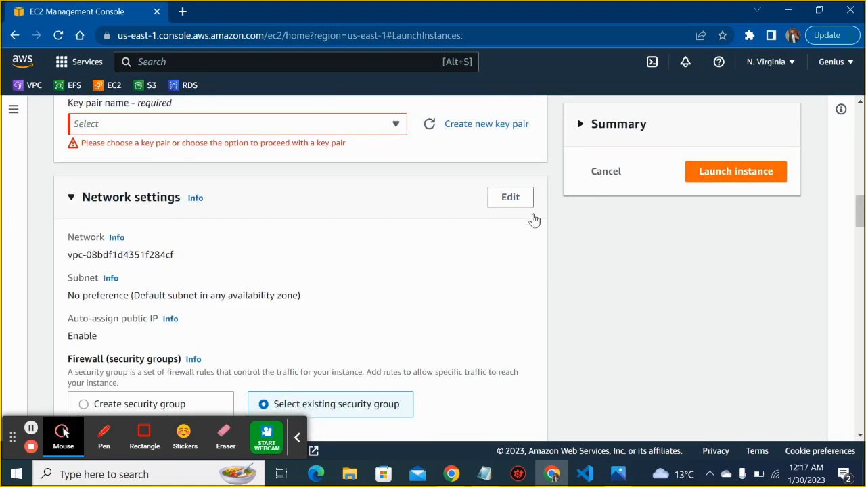
left_click(391, 129)
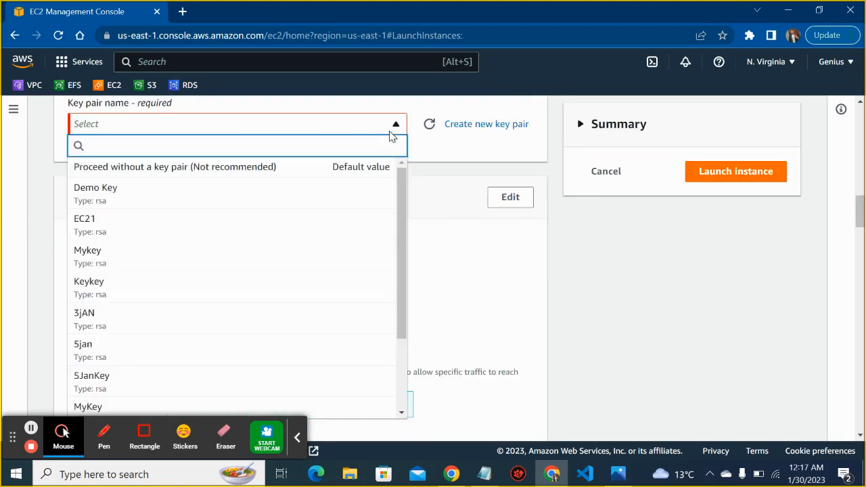
left_click(258, 231)
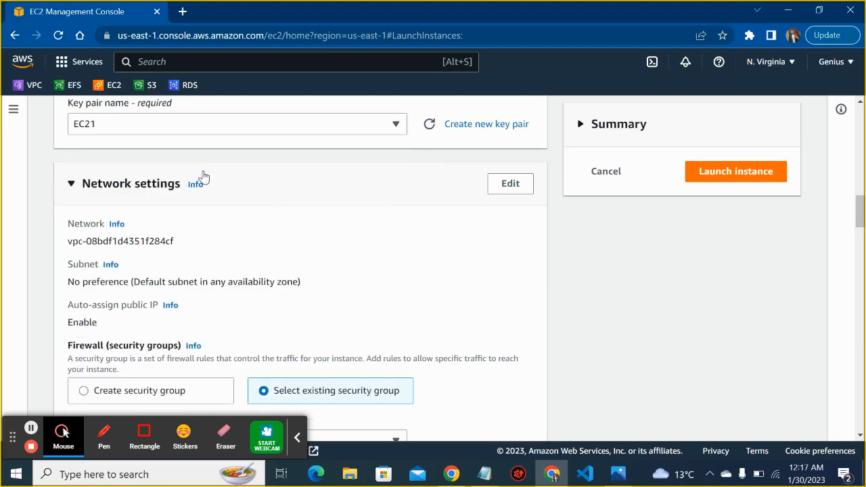
left_click(725, 175)
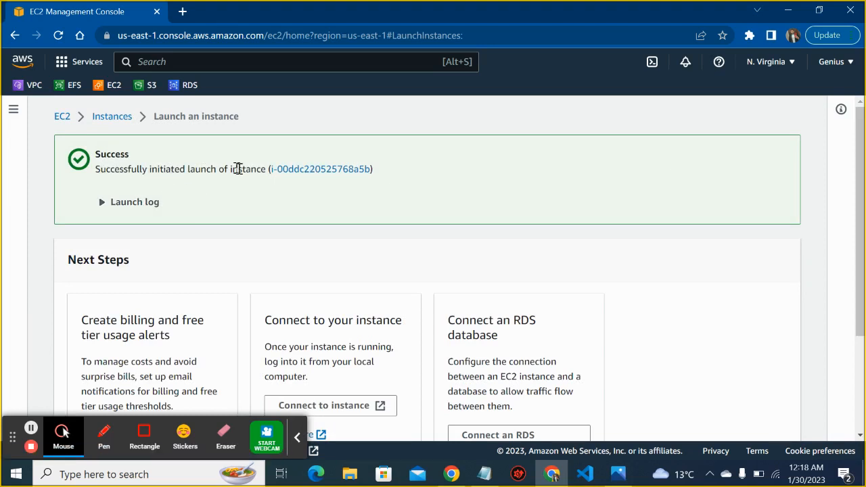
Return to the instances list and go to the EC2 load balancers page.
left_click(124, 125)
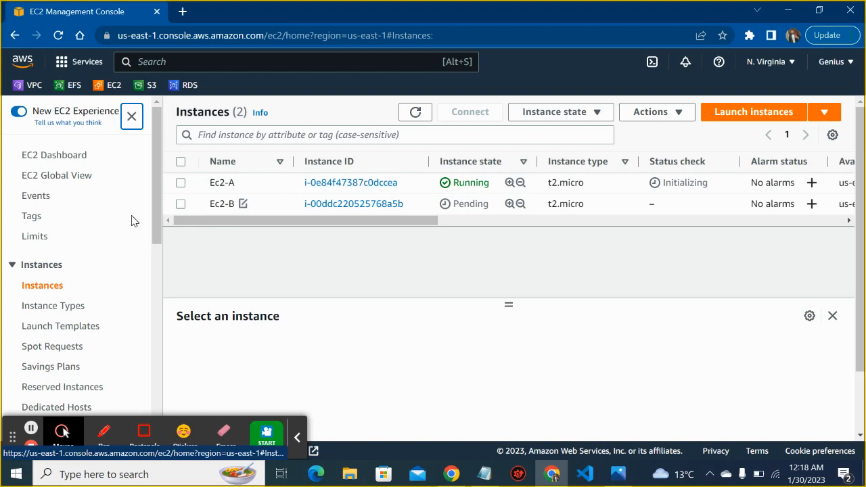
left_click(156, 211)
left_click_drag(156, 211, 163, 406)
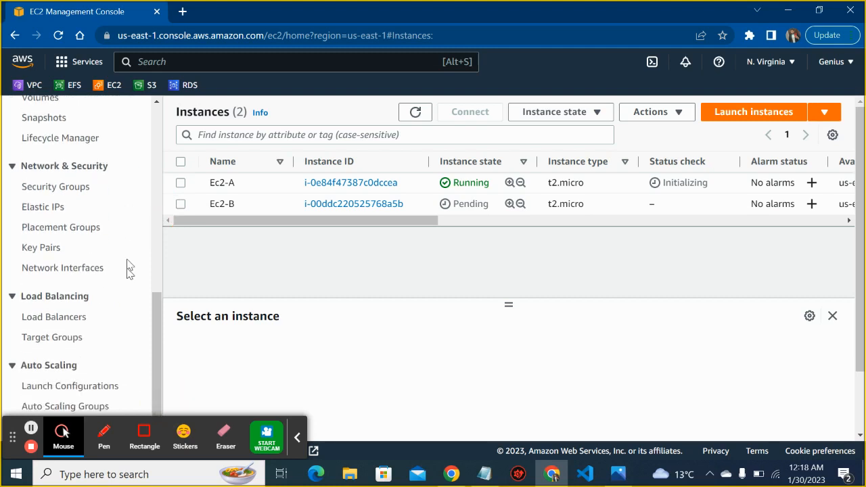
left_click(64, 318)
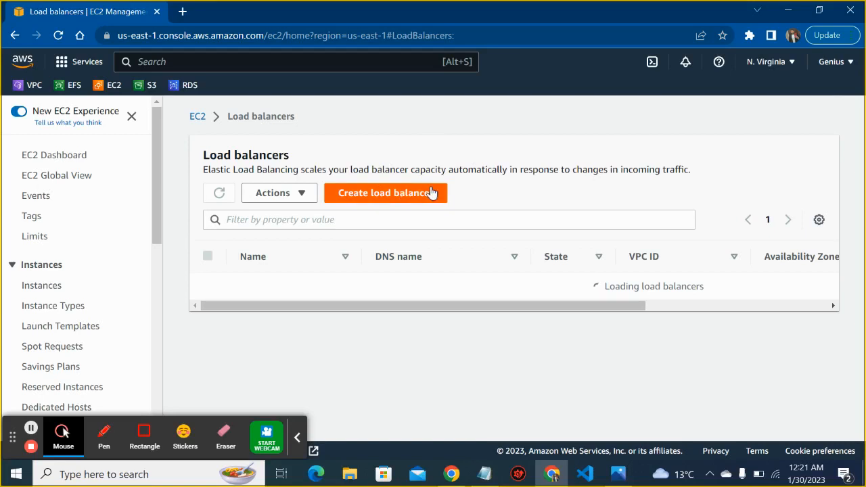
Start creating a load balancer of the Application Load Balancer type.
left_click(406, 199)
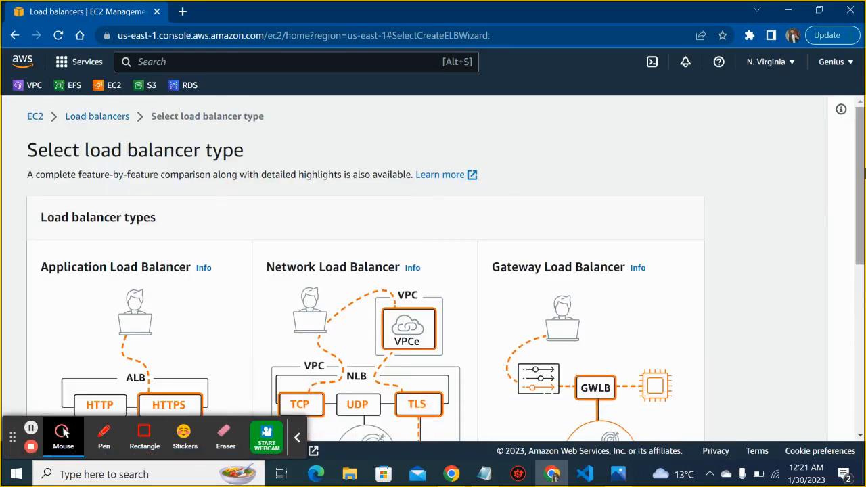
left_click_drag(860, 154, 864, 233)
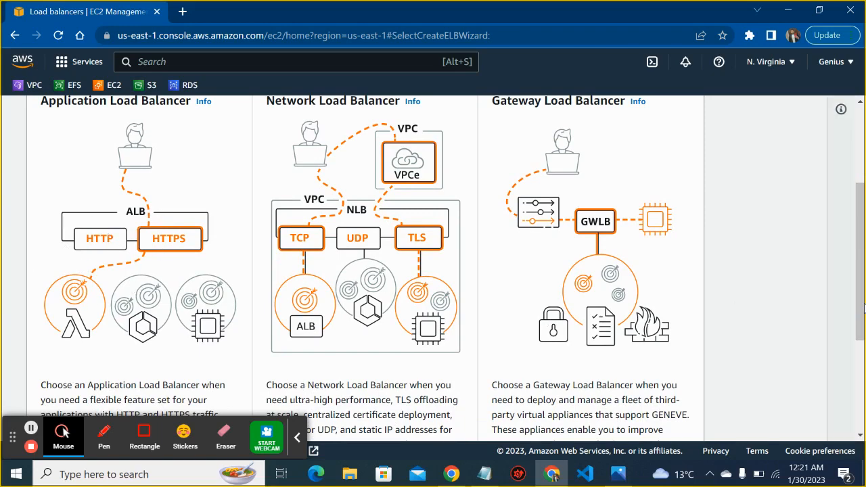
scroll(865, 293, "down", 3)
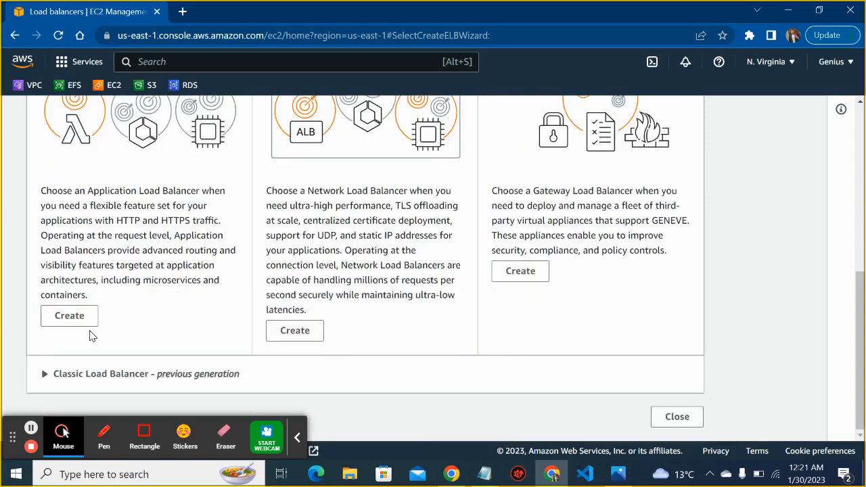
left_click(70, 317)
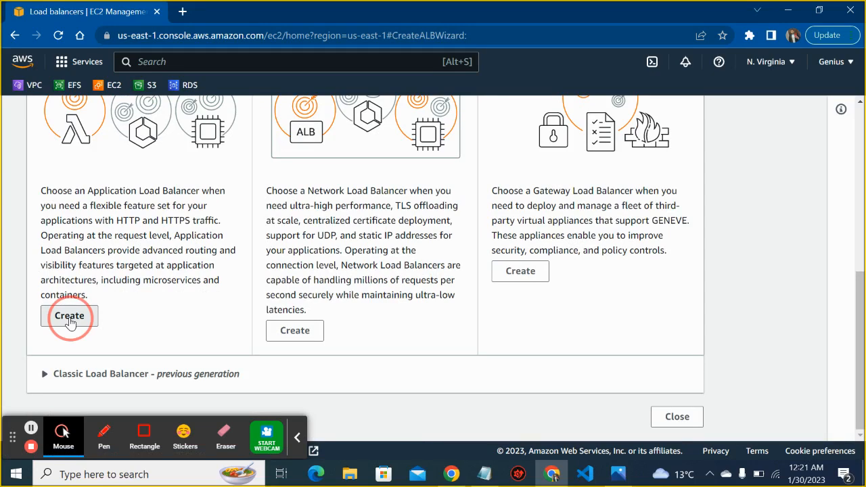
left_click(69, 316)
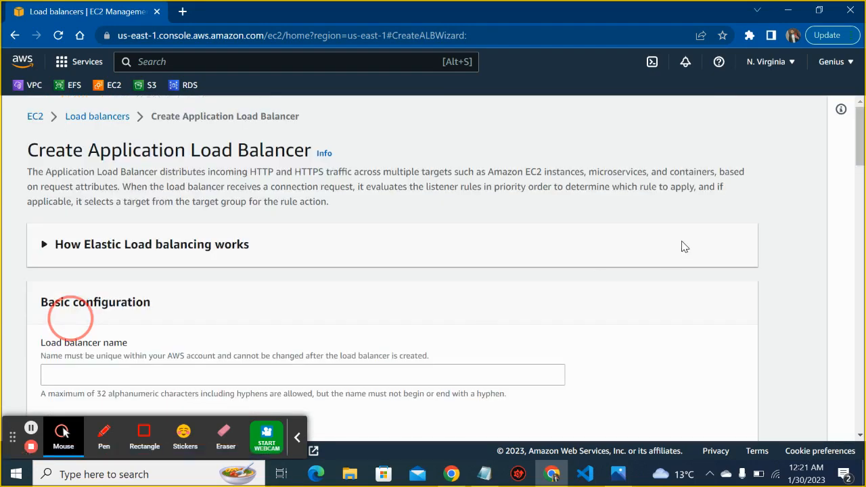
Name the load balancer Load-Test and map it to the us-east-1b and us-east-1c availability zones.
left_click_drag(858, 125, 858, 141)
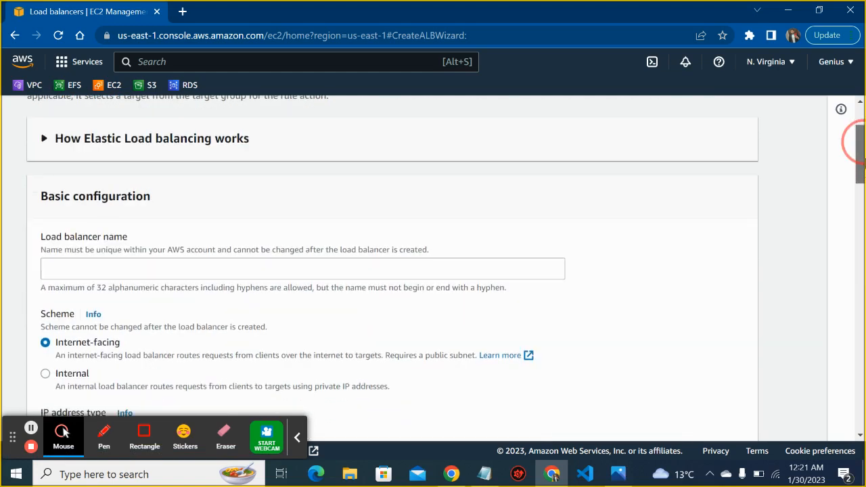
left_click(437, 270)
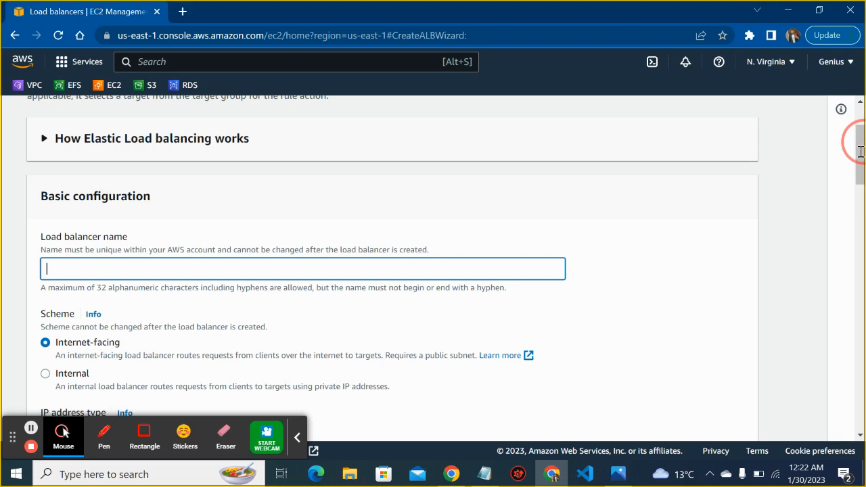
type("Load-Test")
scroll(860, 155, "down", 1)
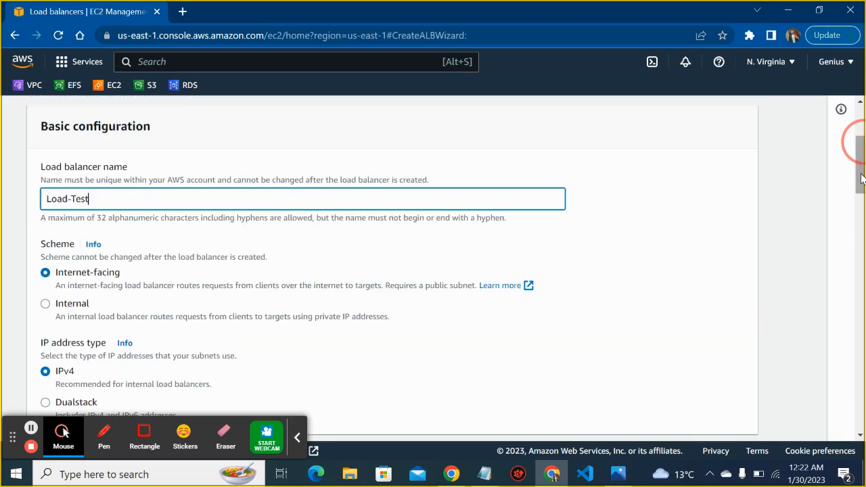
left_click_drag(860, 177, 862, 237)
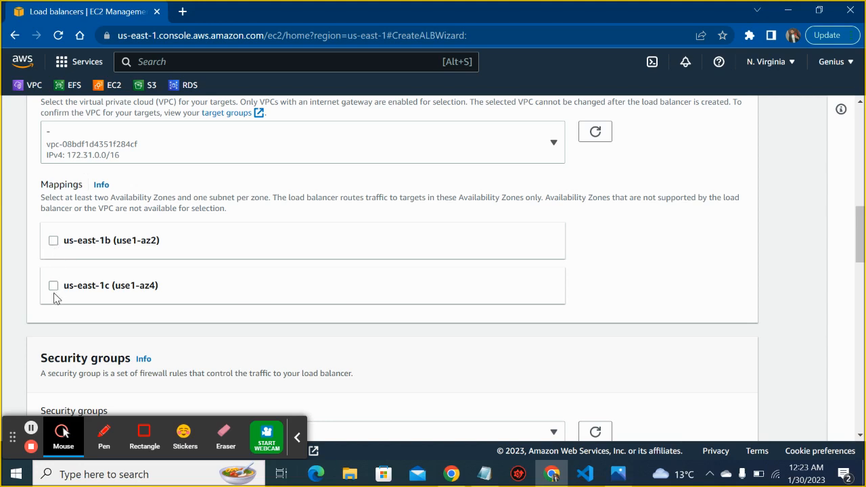
left_click(54, 240)
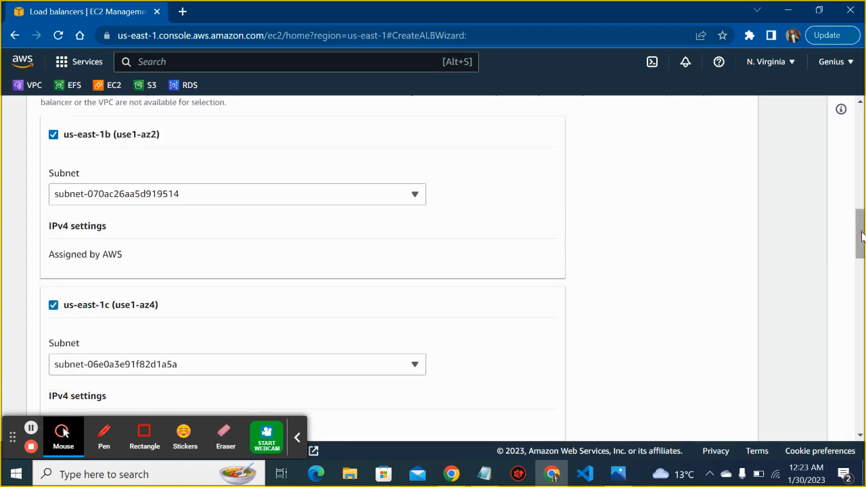
Replace the load balancer's default security group with LB-Test.
left_click_drag(861, 233, 860, 292)
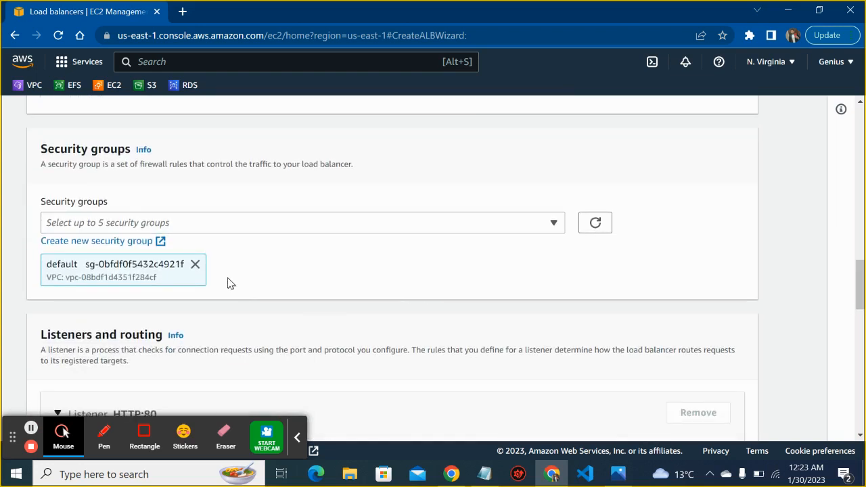
left_click(197, 266)
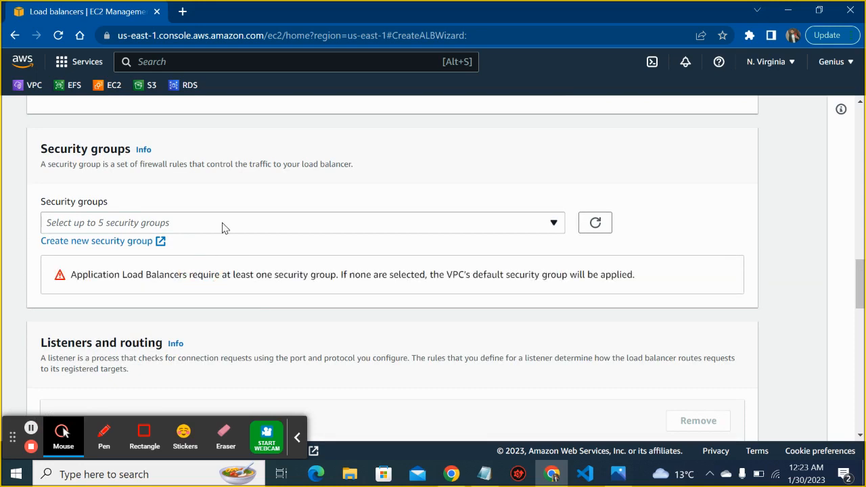
left_click(225, 228)
type("lb")
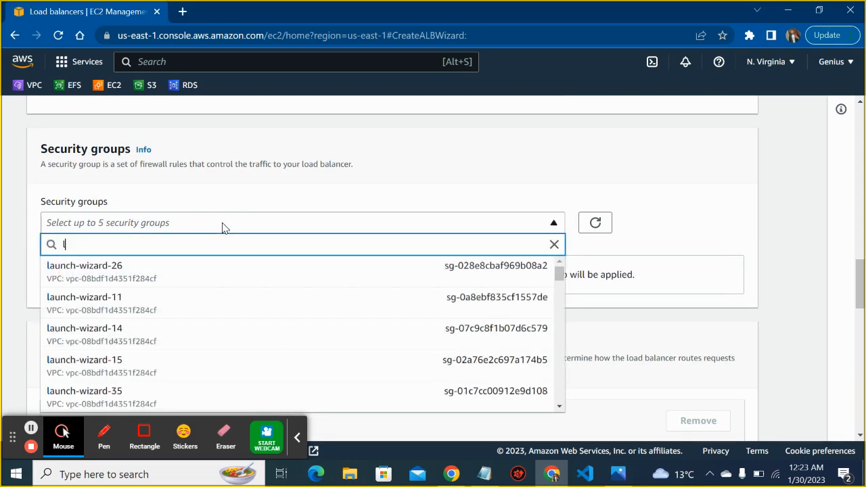
left_click(210, 272)
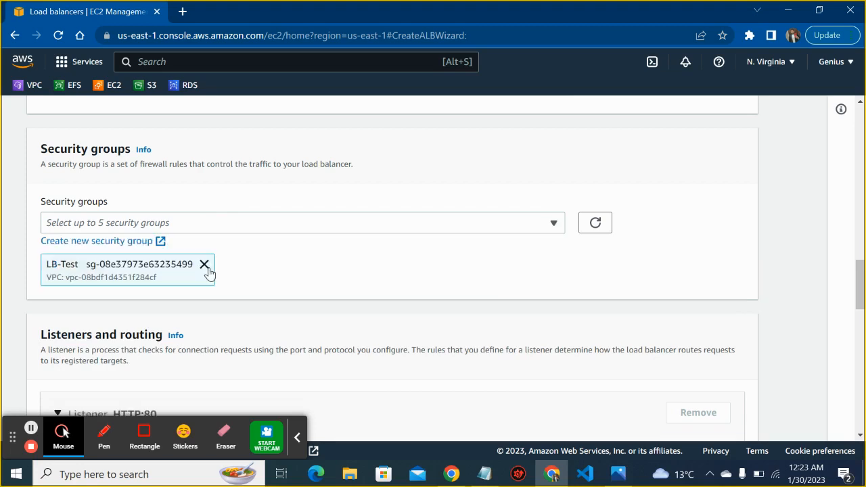
Start creating a target group for the HTTP:80 listener and name it Target-test.
left_click_drag(858, 290, 861, 331)
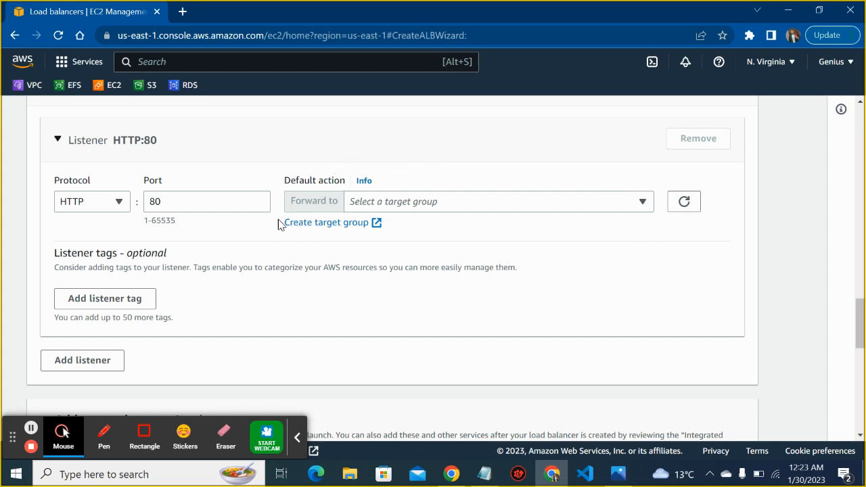
left_click(323, 226)
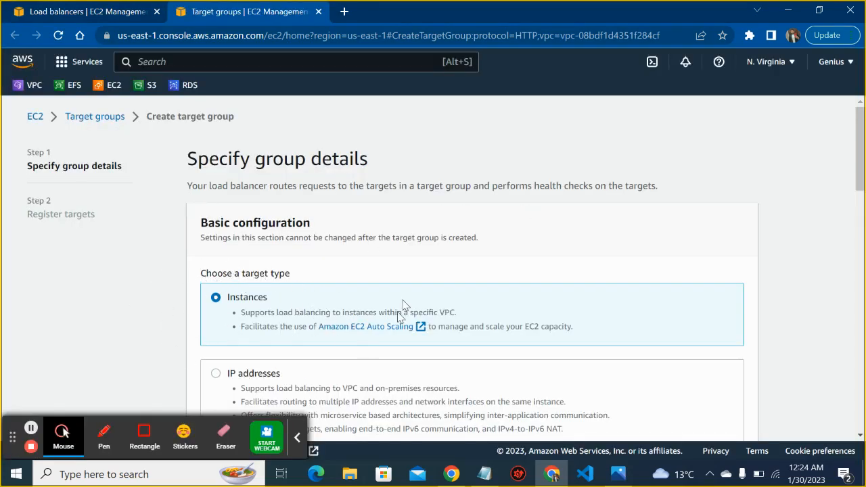
left_click_drag(857, 166, 861, 238)
scroll(857, 163, "down", 2)
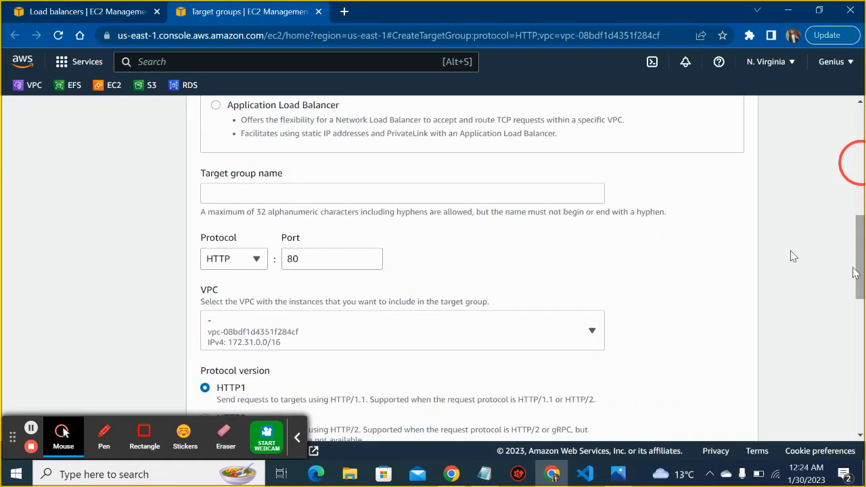
left_click(482, 195)
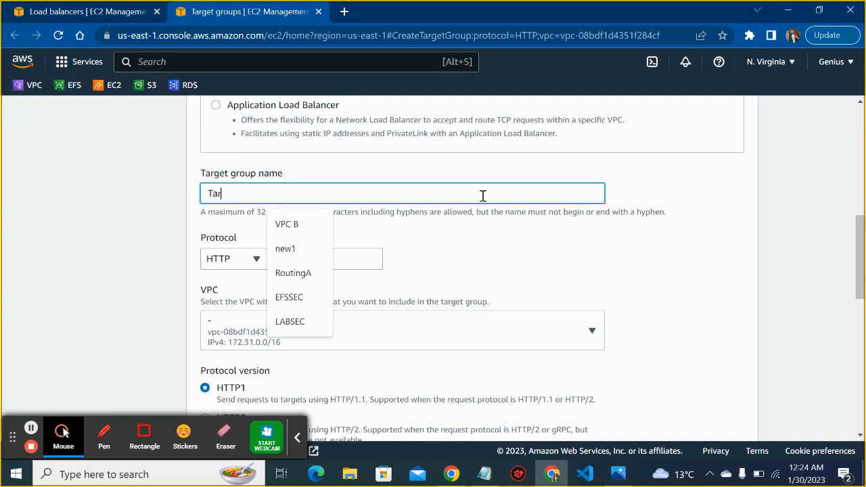
type("Target-test")
Continue to target registration and include Ec2-A and Ec2-B as pending targets on port 80.
left_click_drag(861, 249, 863, 284)
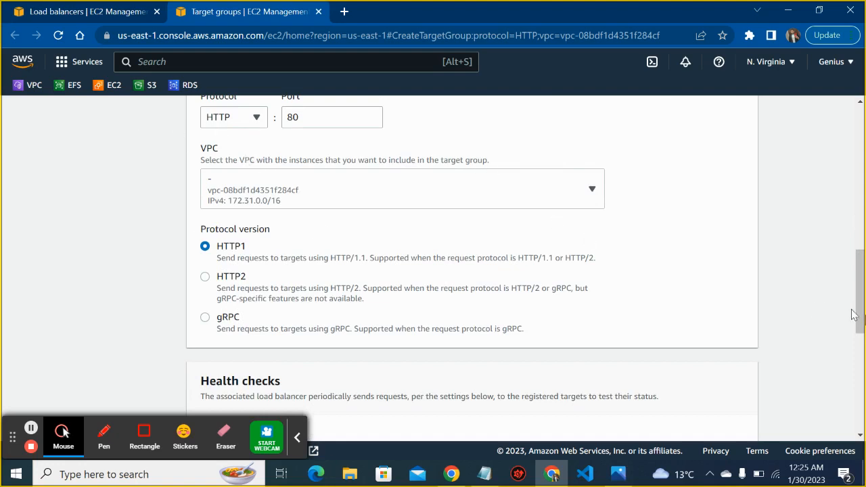
left_click_drag(861, 315, 862, 416)
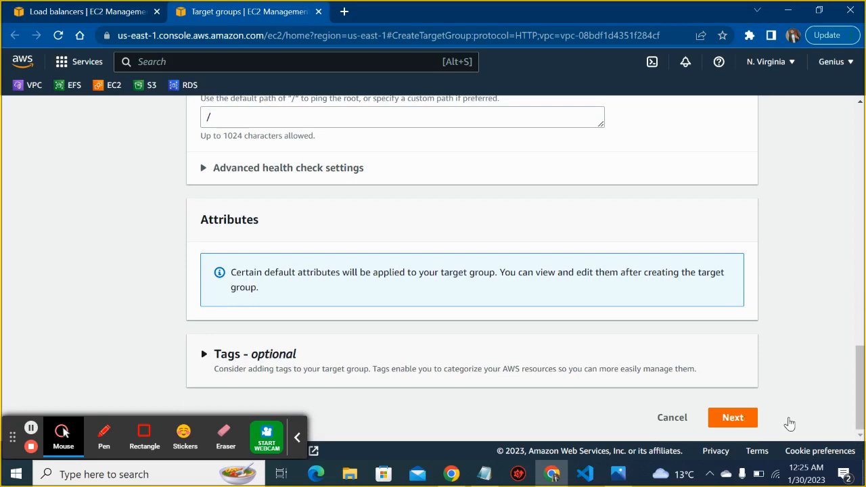
left_click(727, 424)
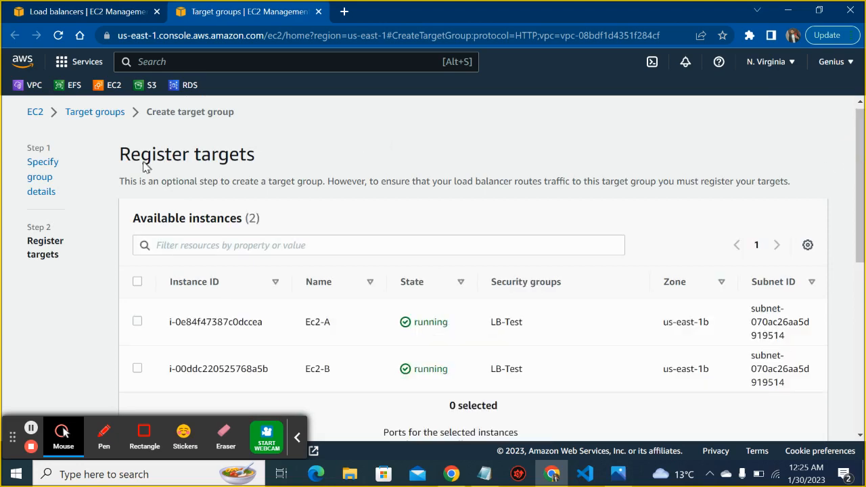
left_click_drag(859, 143, 862, 191)
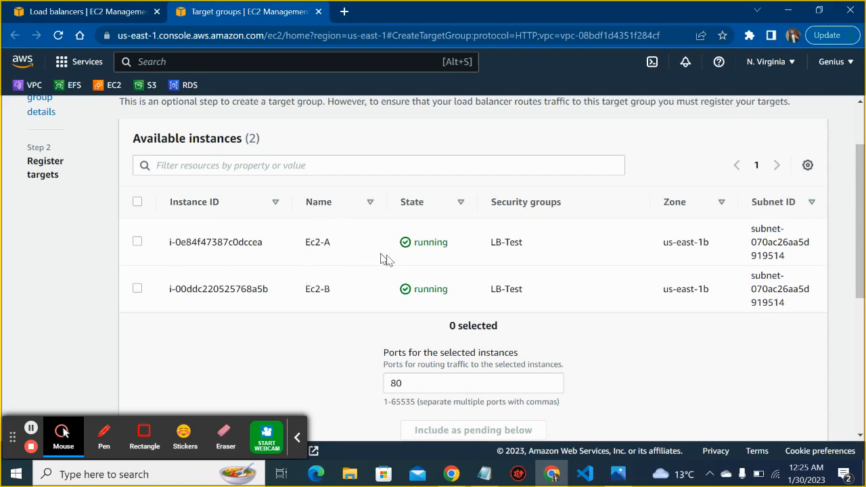
left_click(137, 242)
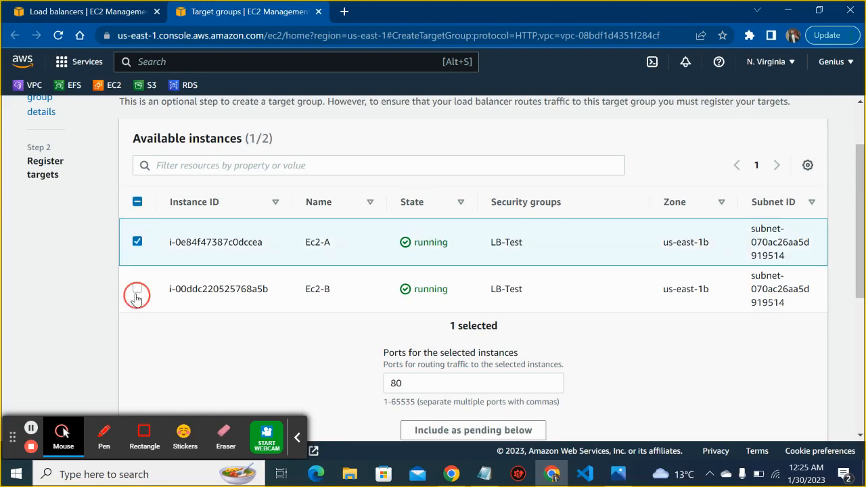
left_click(138, 290)
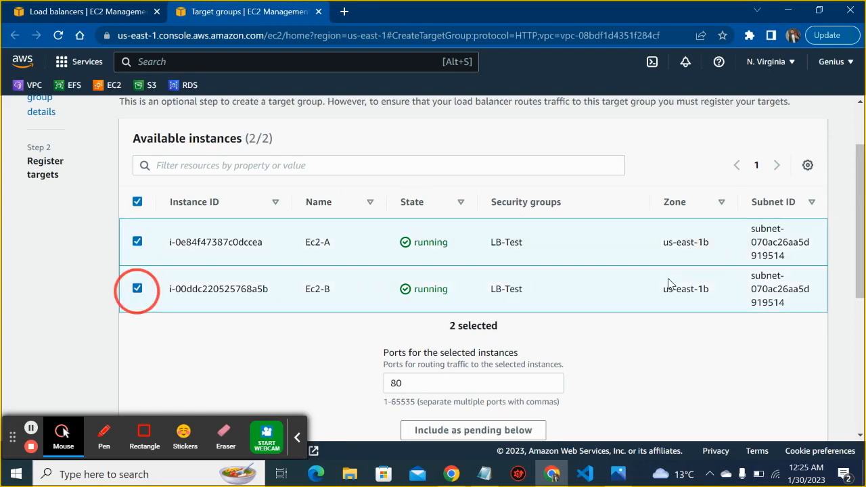
left_click_drag(862, 202, 859, 232)
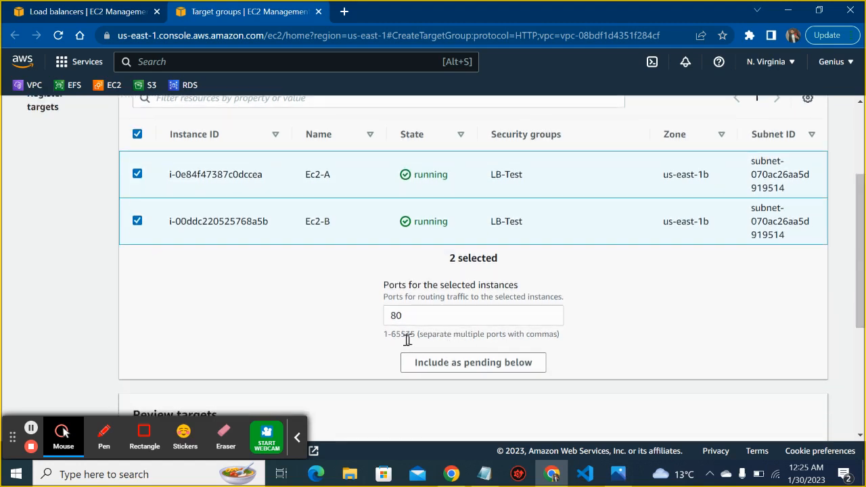
left_click(445, 374)
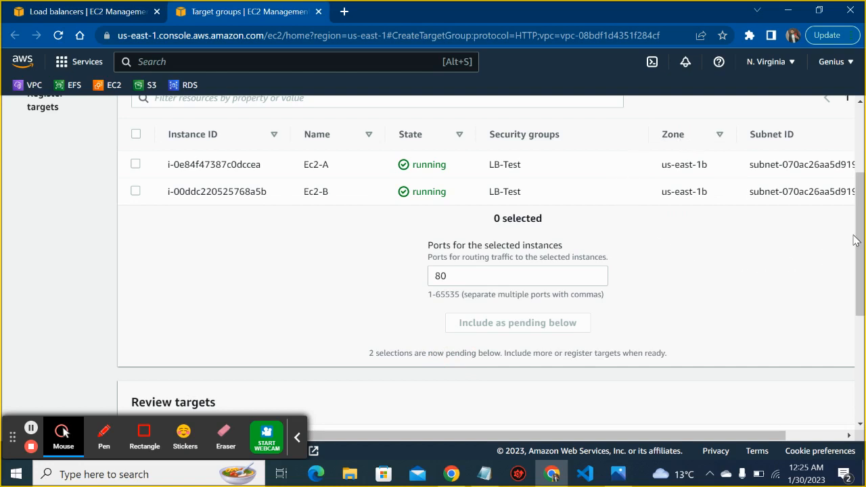
Create the target group with its two pending targets, and set the HTTP:80 listener's default action to forward to Target-test.
left_click_drag(859, 248, 865, 353)
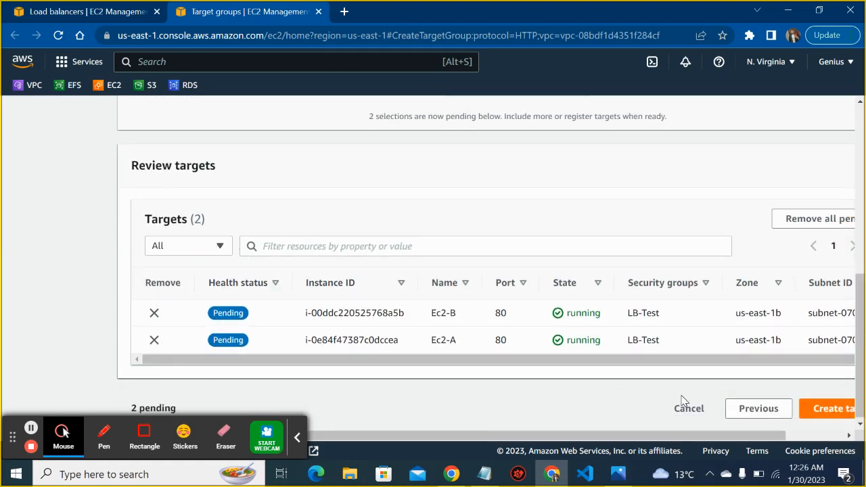
left_click(817, 410)
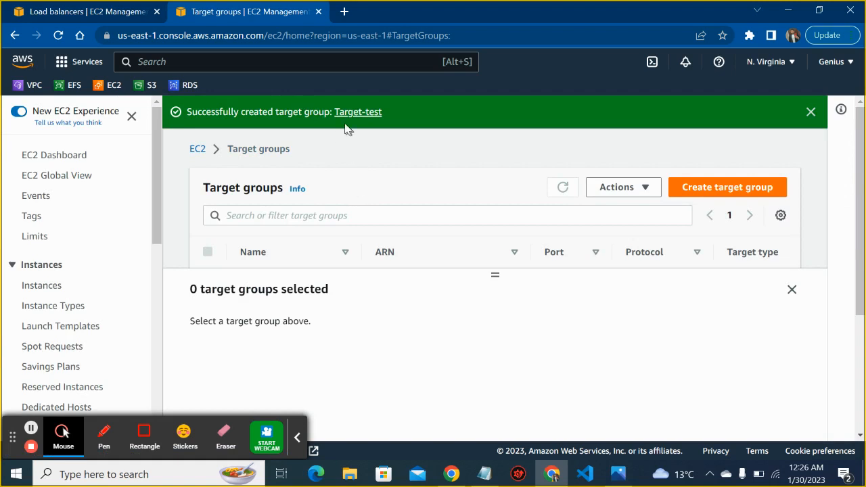
left_click(110, 14)
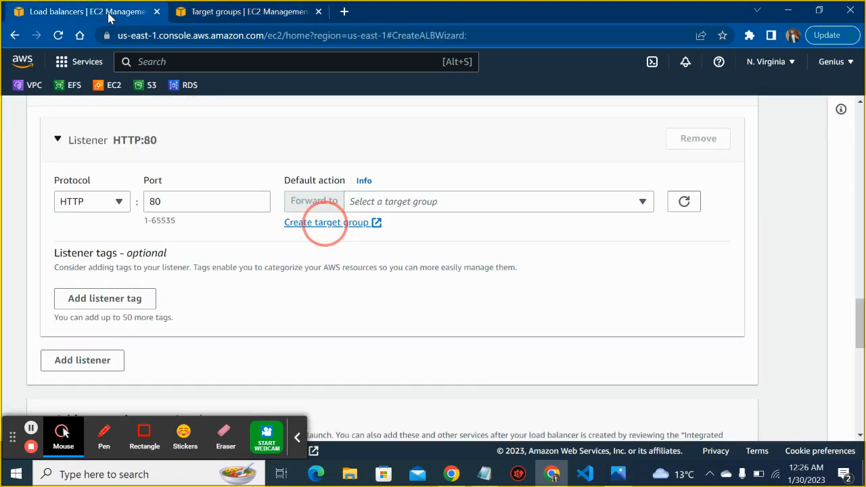
left_click(674, 205)
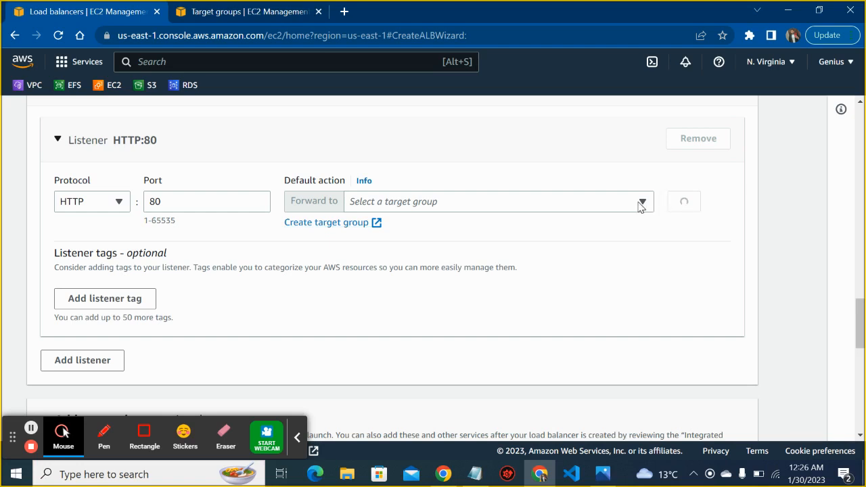
left_click(641, 205)
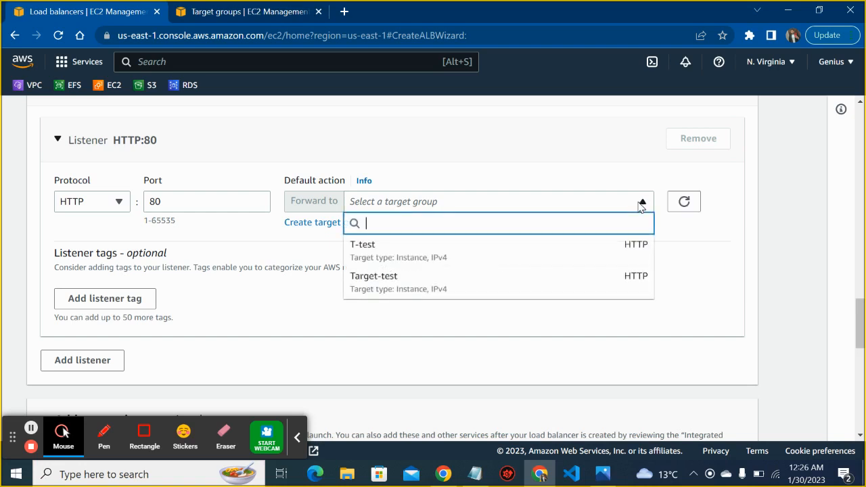
left_click(392, 284)
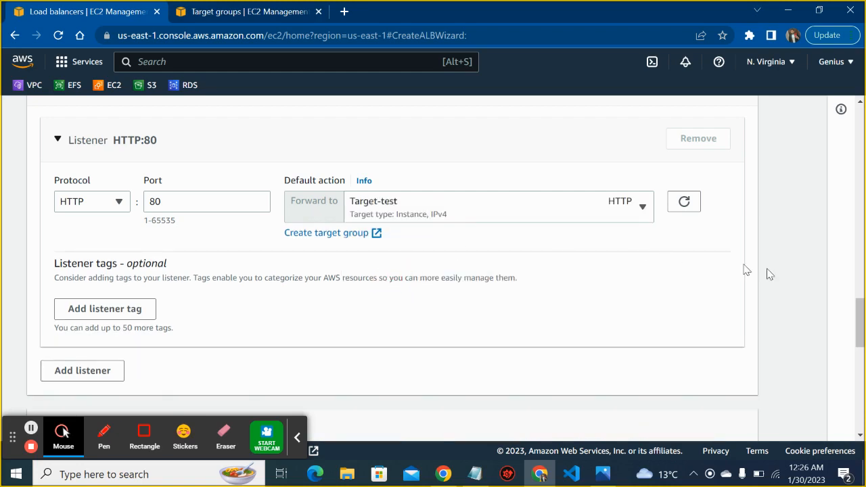
Create the load balancer with the reviewed configuration and open the Load-Test details page.
scroll(859, 315, "down", 7)
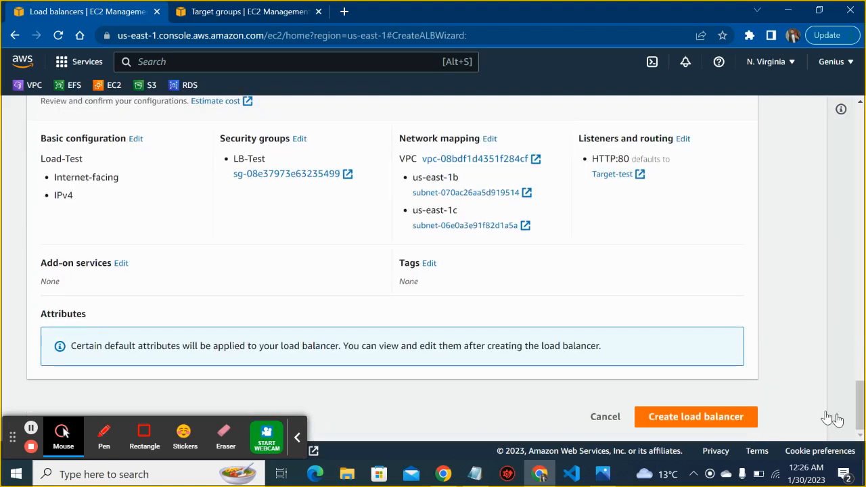
left_click(677, 419)
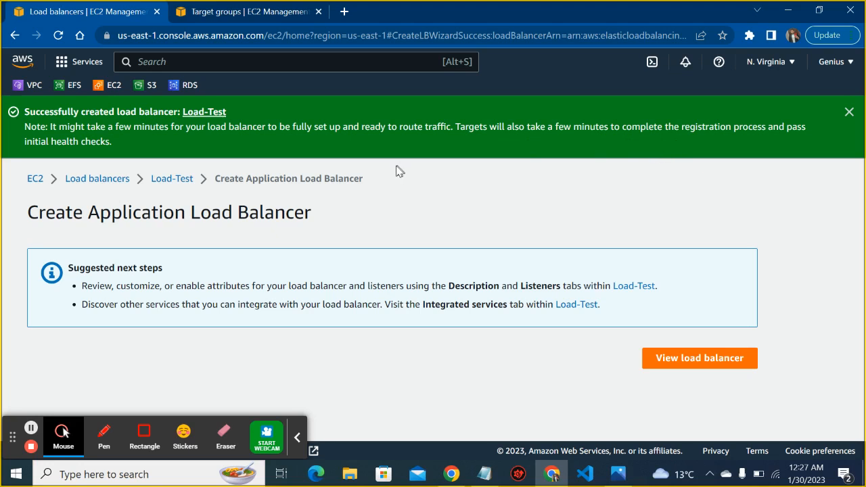
left_click(667, 366)
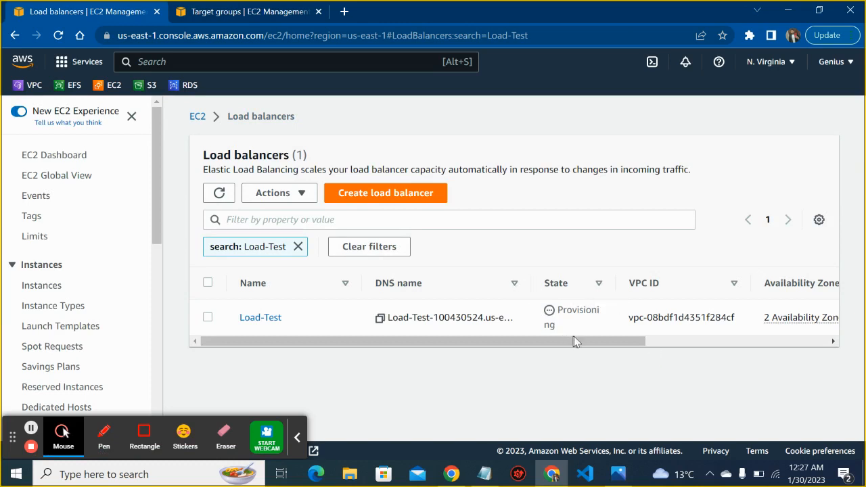
left_click(268, 322)
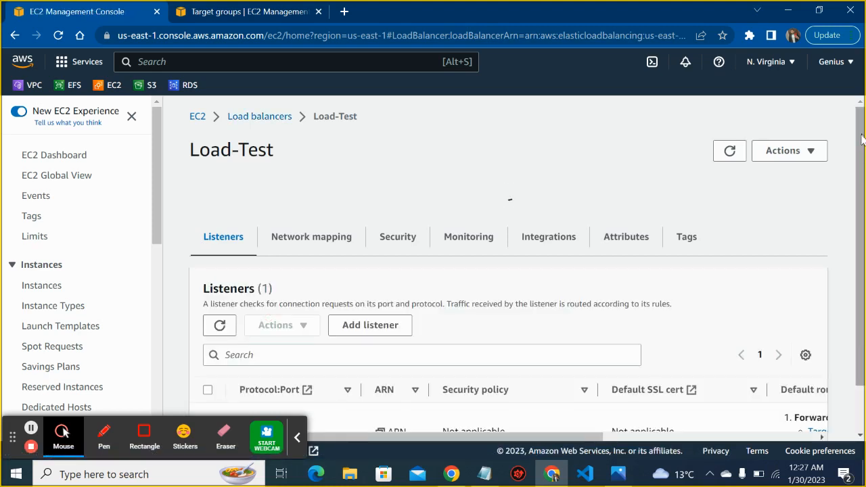
left_click_drag(861, 138, 861, 176)
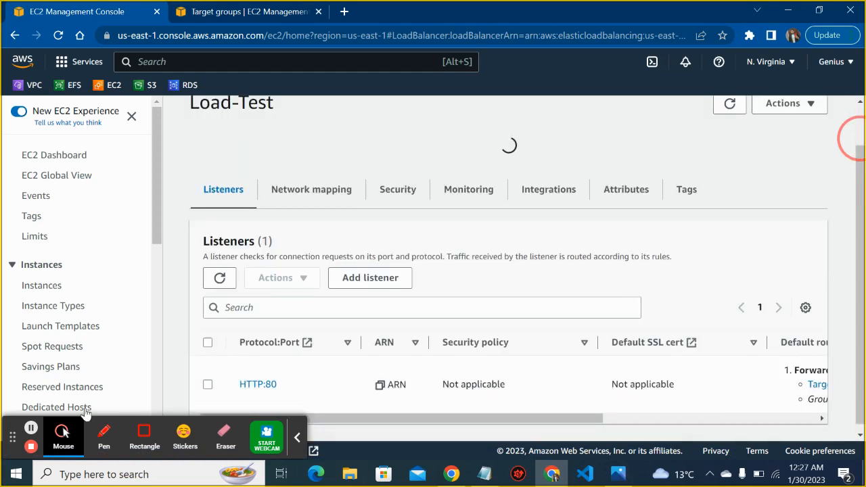
left_click(31, 430)
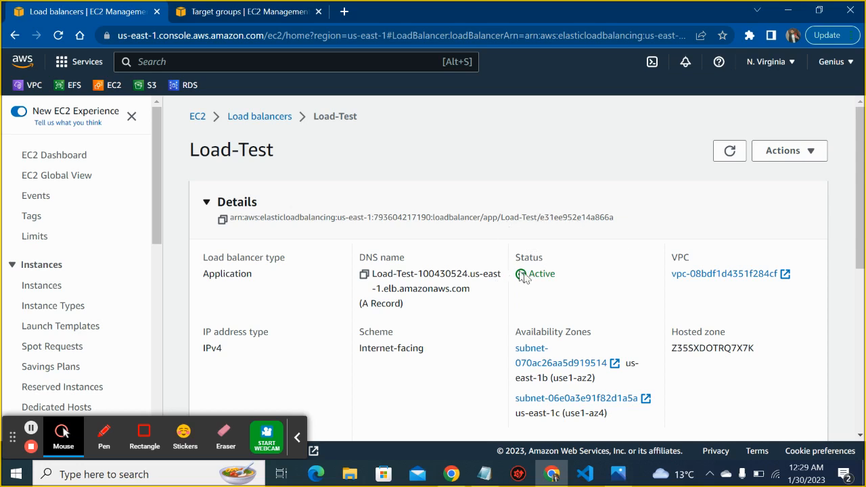
Copy Load-Test's DNS name and load that address in a new browser tab.
left_click(363, 276)
left_click(343, 12)
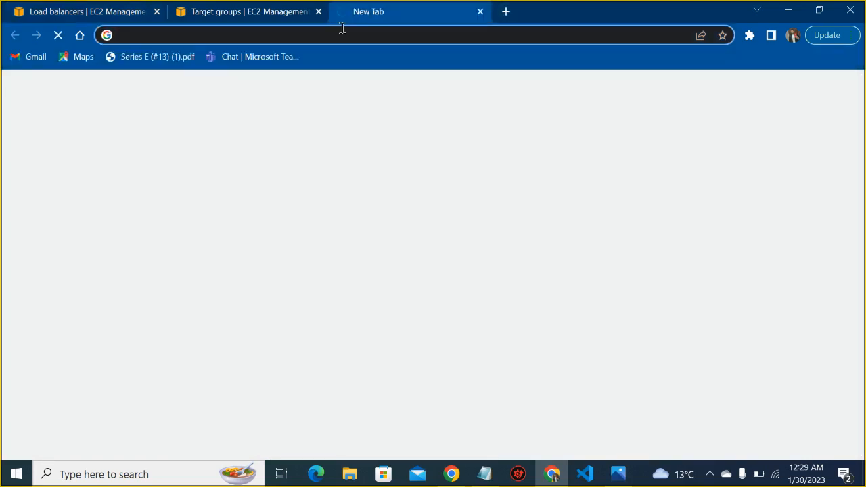
key("ctrl+v")
key("Return")
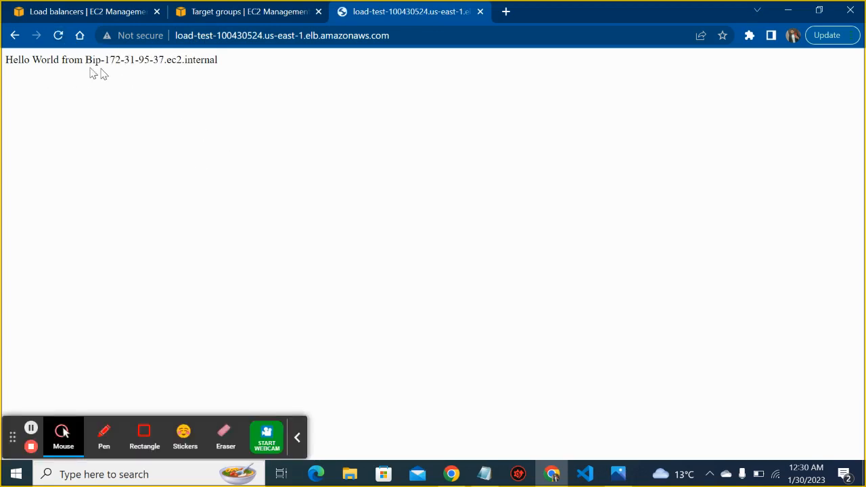
Reload the load balancer's page several times to check which instance answers each request.
left_click(58, 38)
left_click(59, 39)
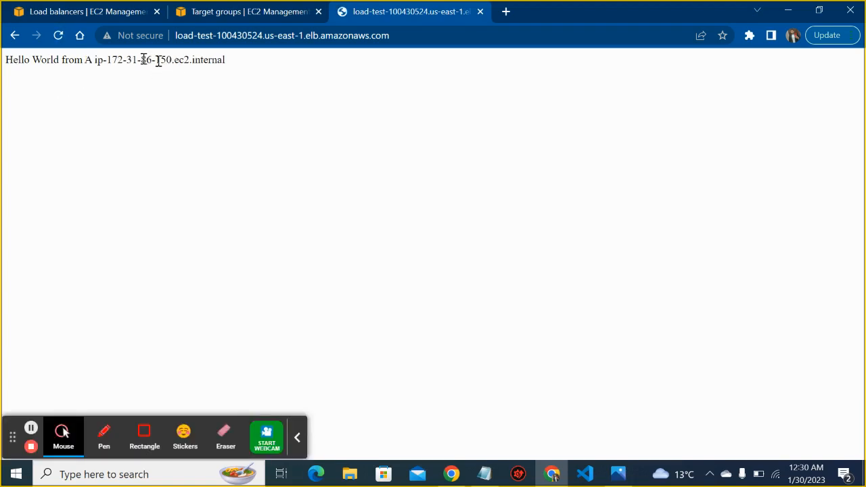
left_click(58, 35)
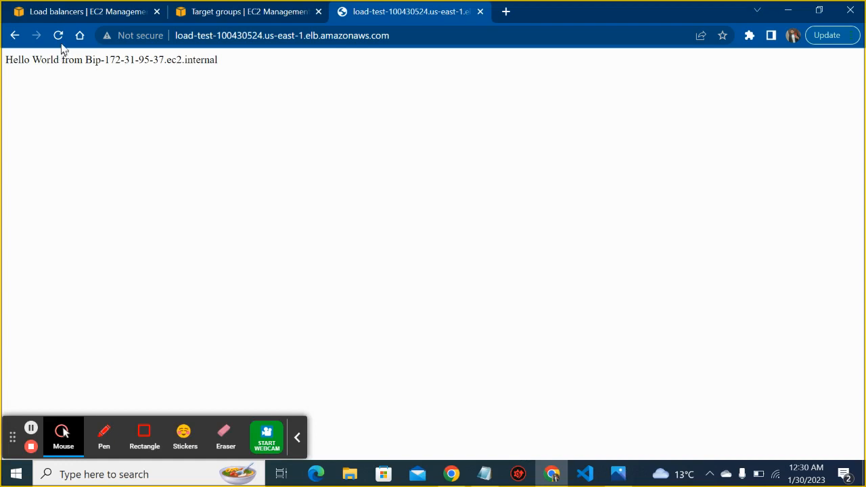
left_click(58, 35)
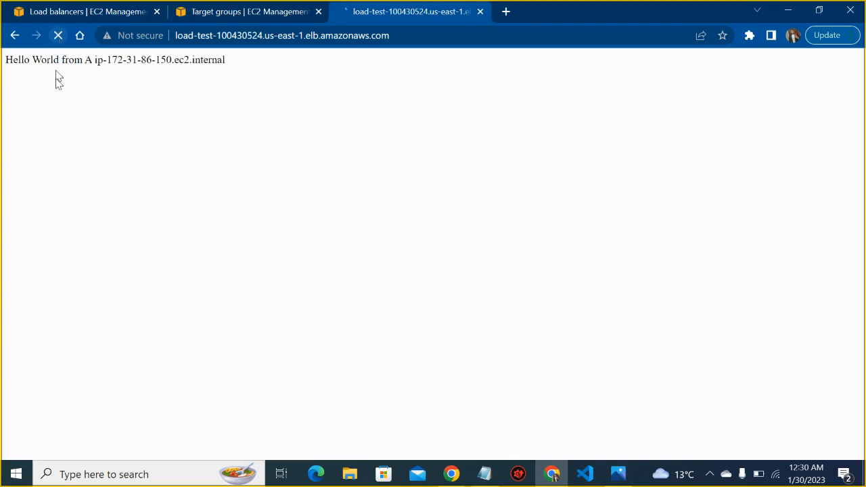